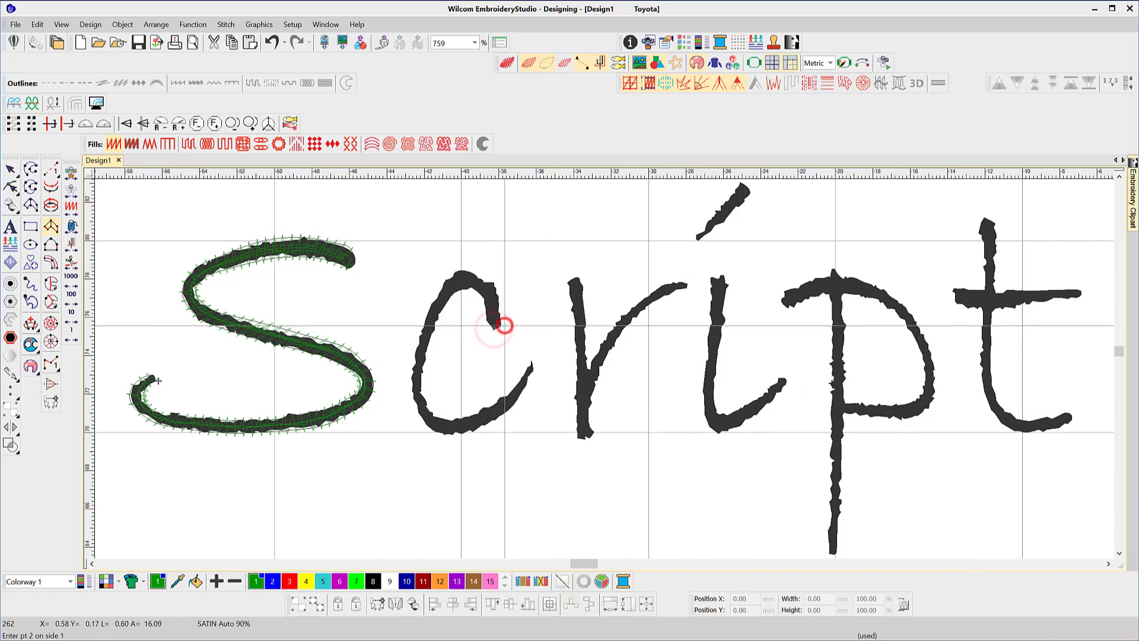
Trace the c with outline points into a satin column, then select the S stitching.
{"action": "left_click", "coordinate": [490, 312]}
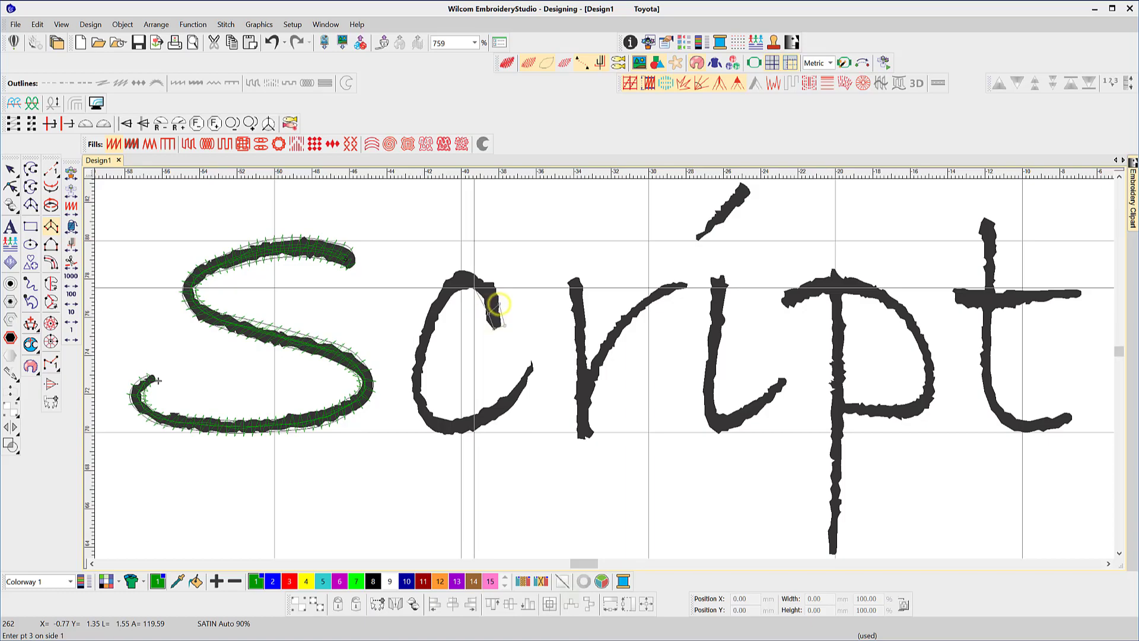
{"action": "left_click", "coordinate": [473, 270]}
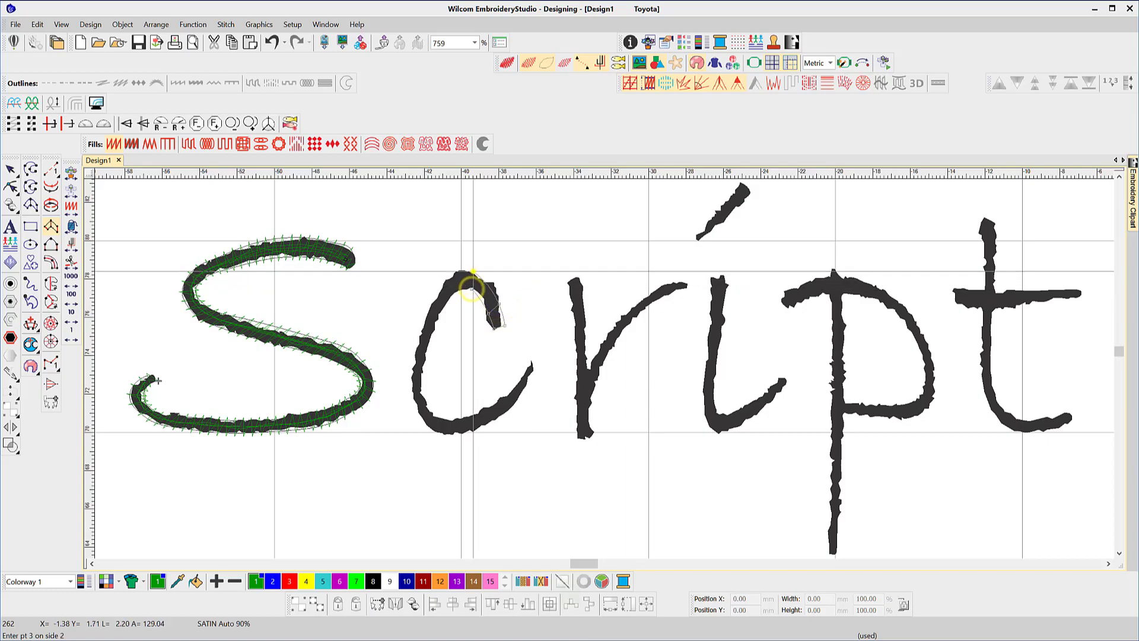
{"action": "left_click", "coordinate": [439, 286]}
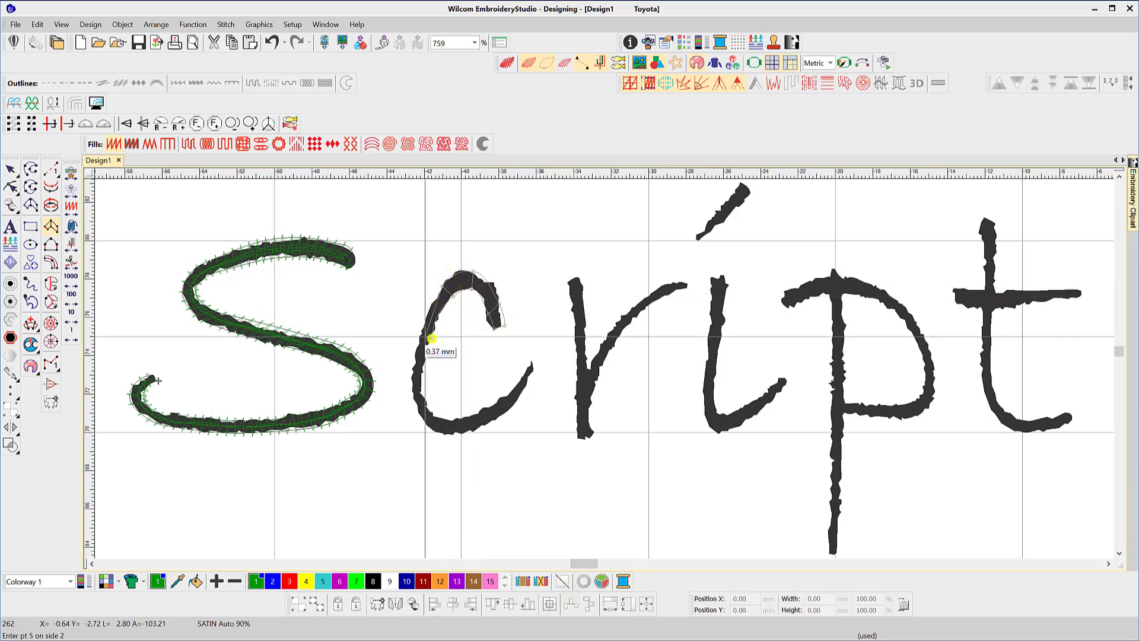
{"action": "left_click", "coordinate": [422, 333]}
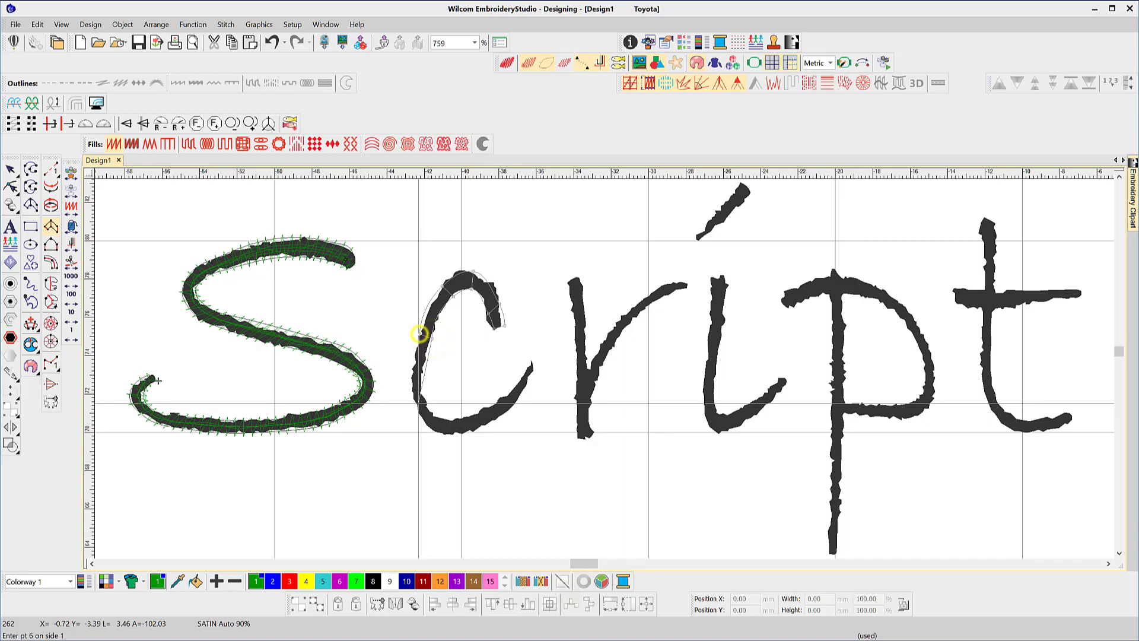
{"action": "left_click", "coordinate": [422, 396]}
{"action": "left_click", "coordinate": [444, 415]}
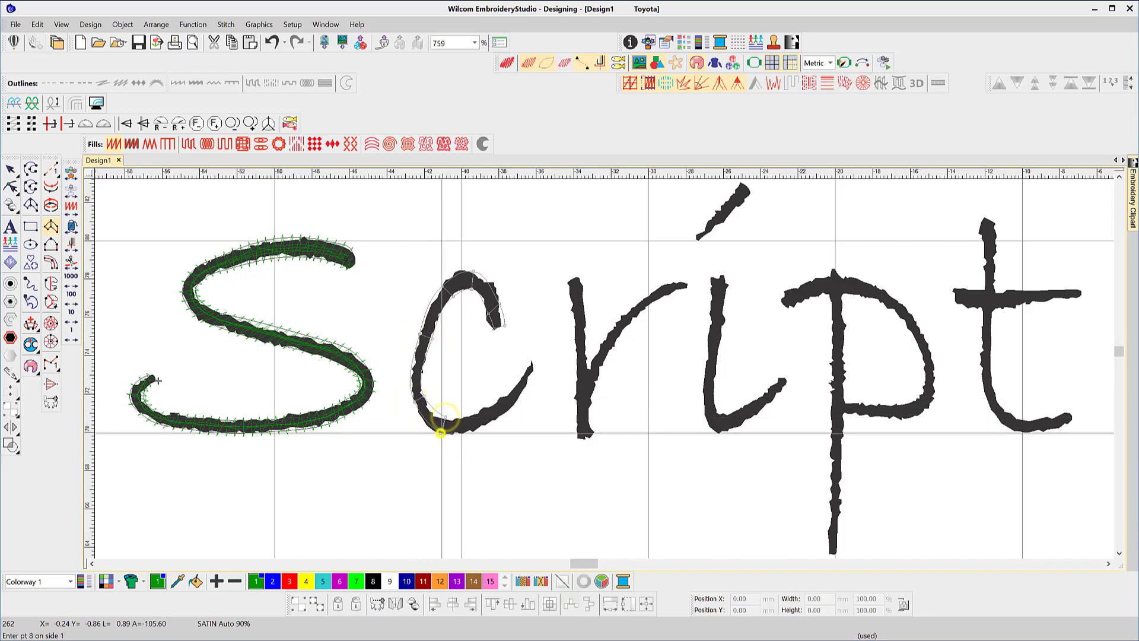
{"action": "left_click", "coordinate": [477, 431]}
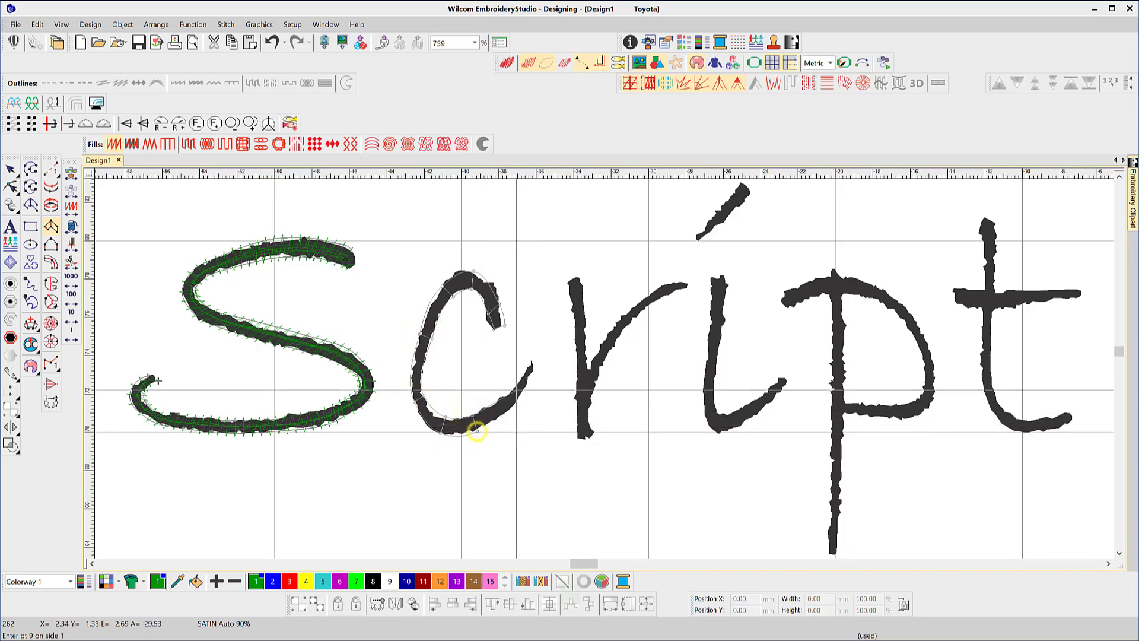
{"action": "left_click", "coordinate": [518, 397]}
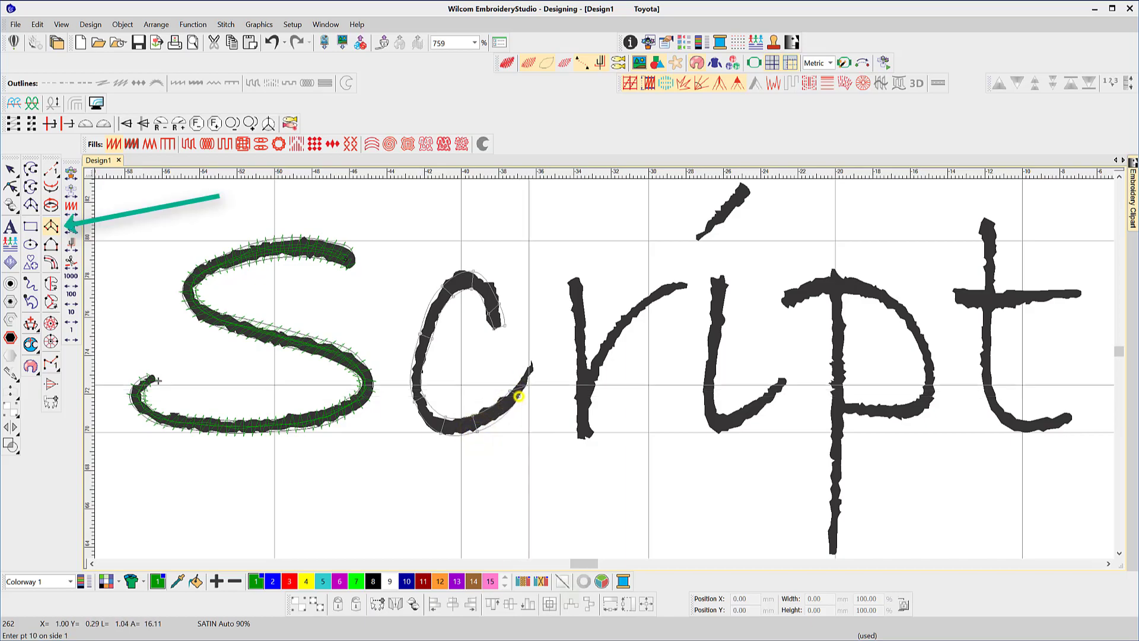
{"action": "right_click", "coordinate": [528, 364]}
{"action": "key", "text": "Return"}
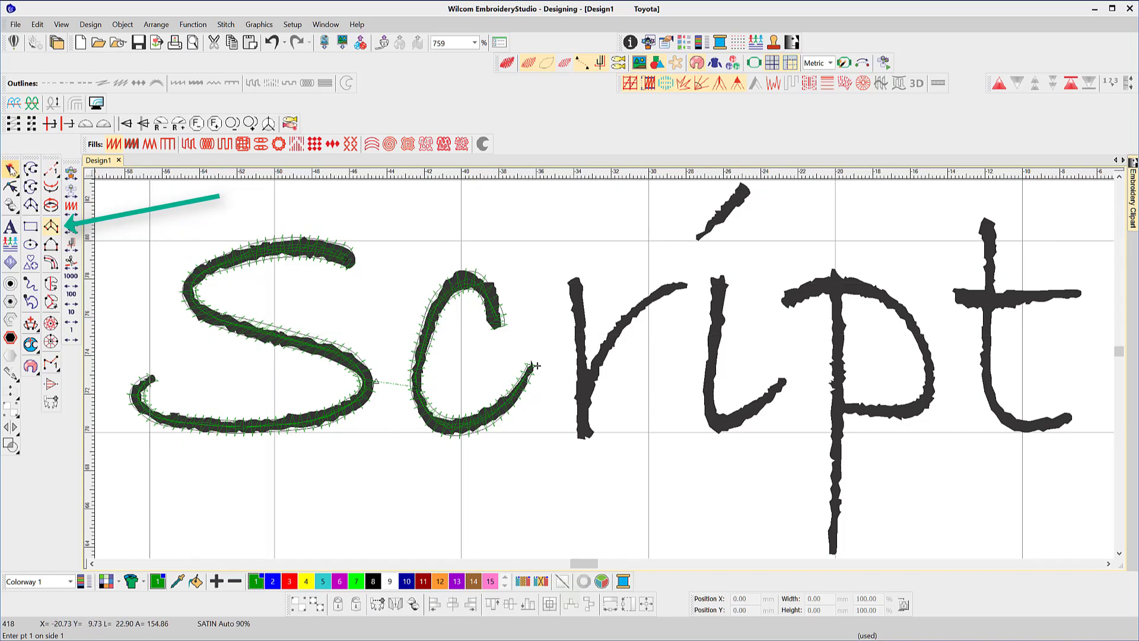
{"action": "left_click", "coordinate": [11, 170]}
{"action": "left_click", "coordinate": [237, 267]}
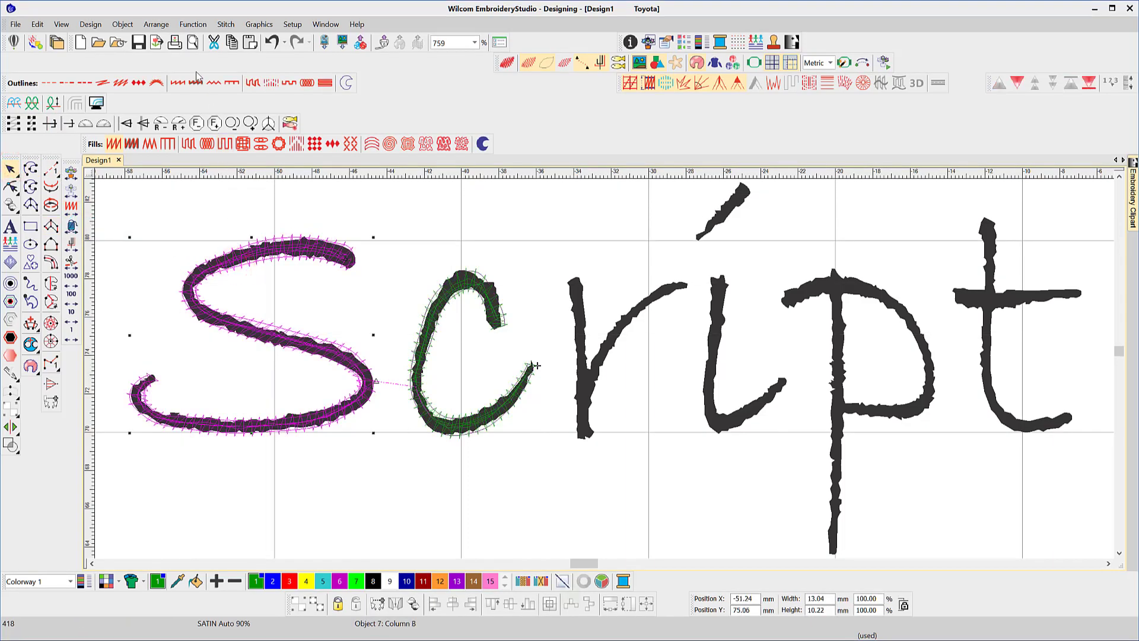
Create the 'my script' alphabet with 10% letter spacing and Closest join as default join.
{"action": "left_click", "coordinate": [122, 24]}
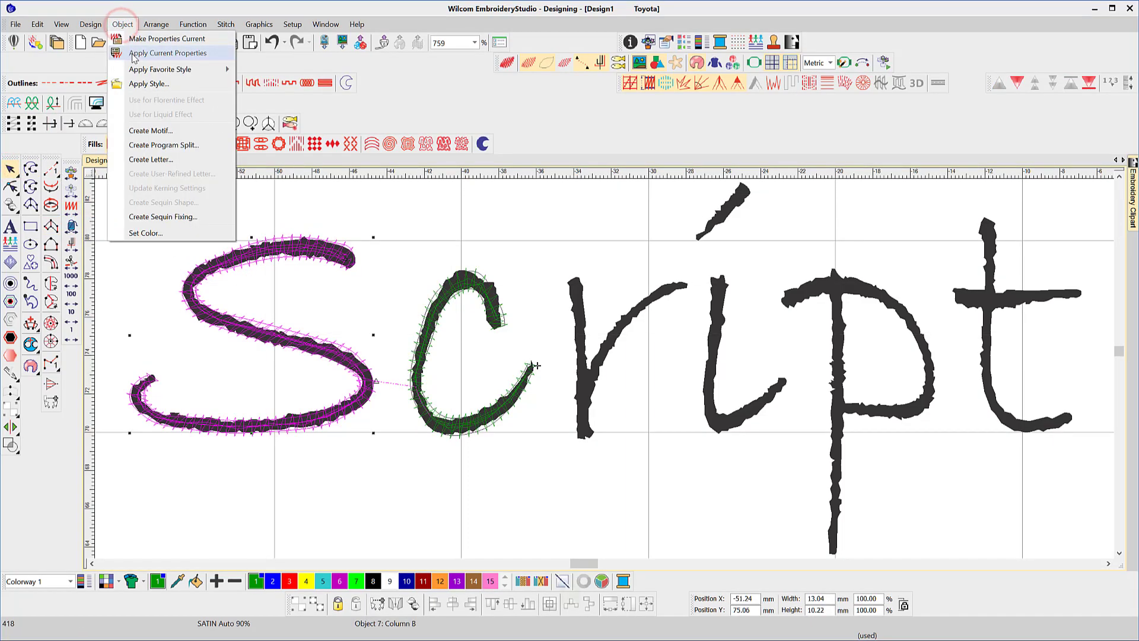
{"action": "left_click", "coordinate": [148, 160]}
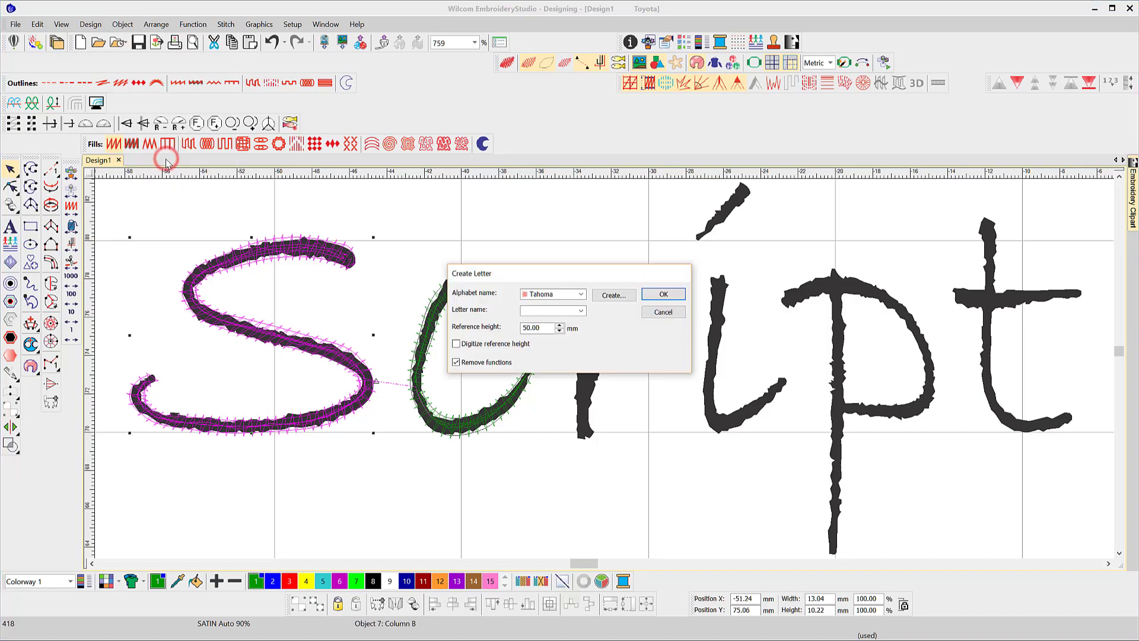
{"action": "left_click", "coordinate": [612, 296]}
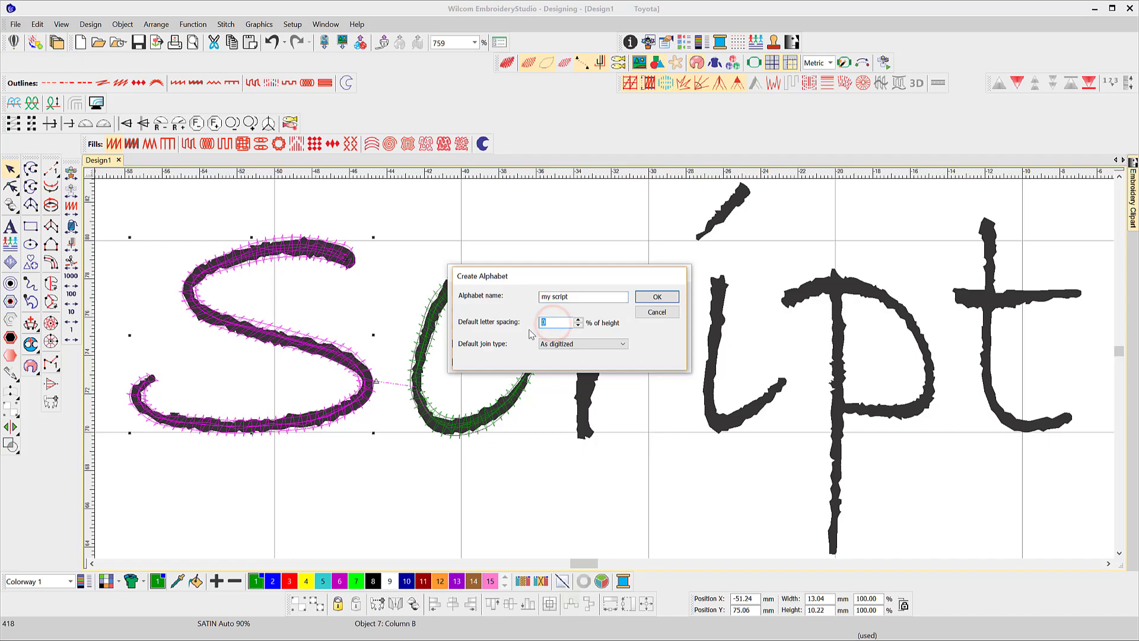
{"action": "left_click", "coordinate": [623, 345]}
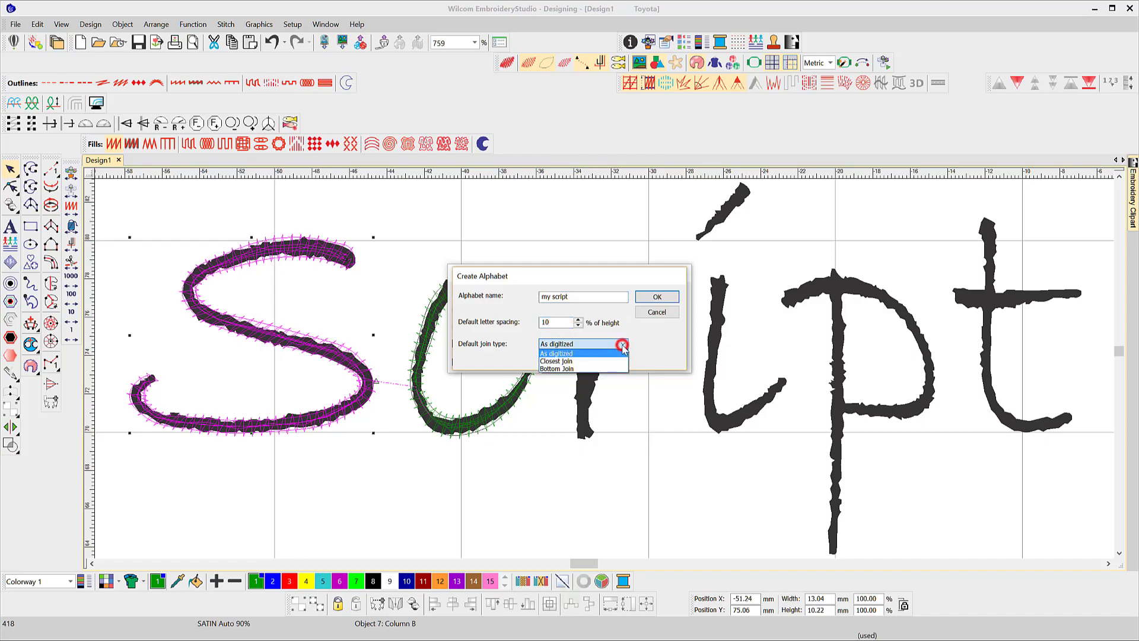
{"action": "left_click", "coordinate": [579, 361]}
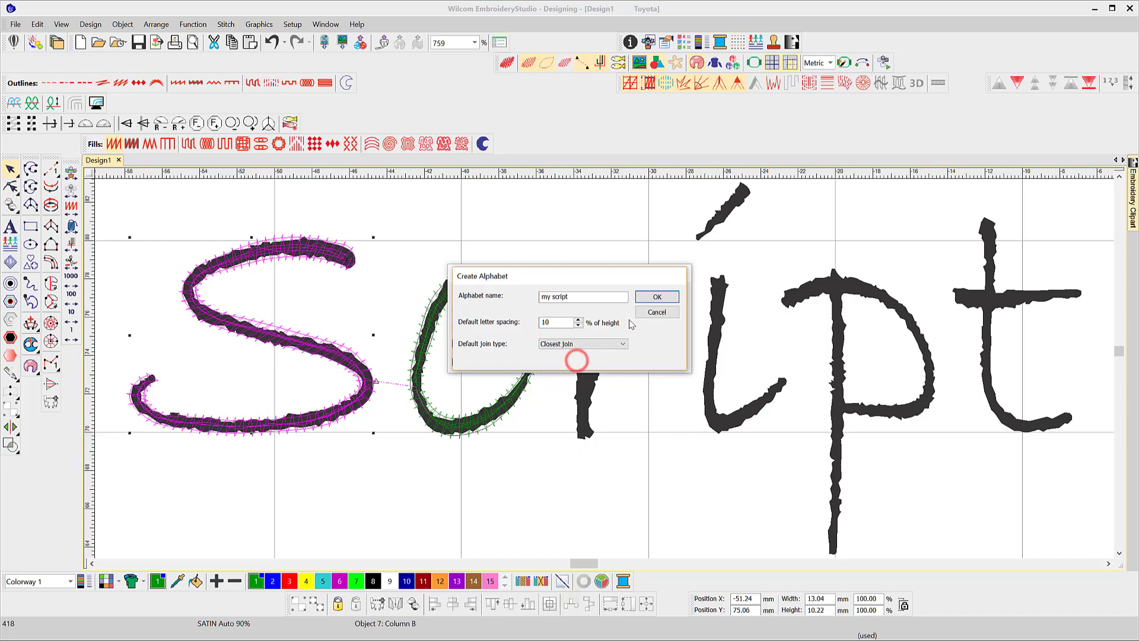
{"action": "left_click", "coordinate": [655, 297]}
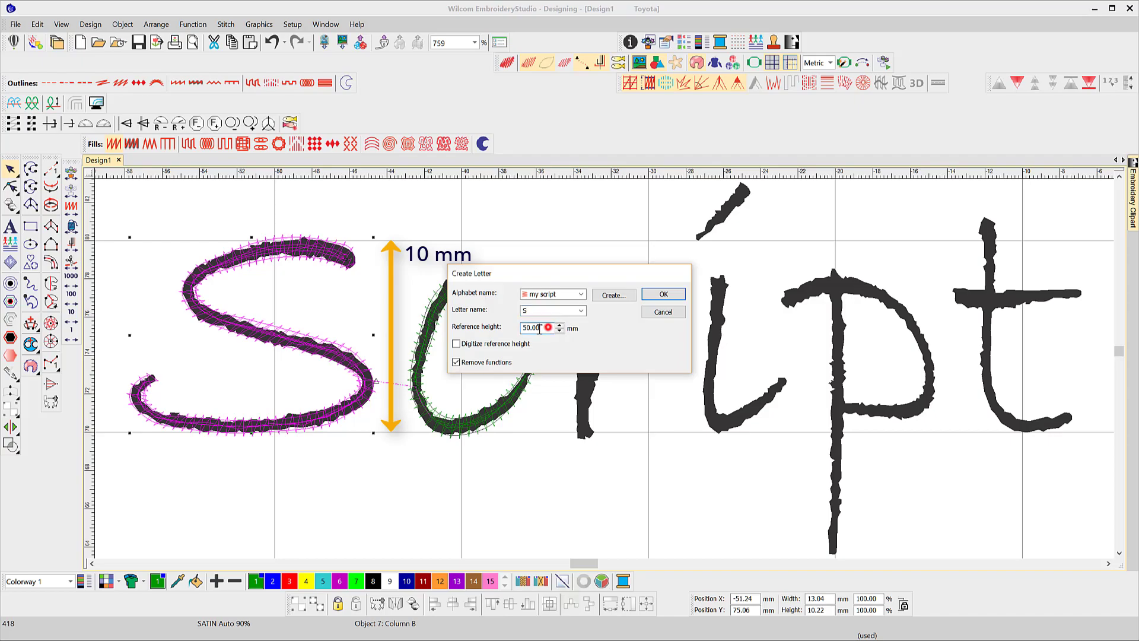
Store the S as letter 'S' at 10 mm reference height, baseline along its bottom.
{"action": "type", "text": "10"}
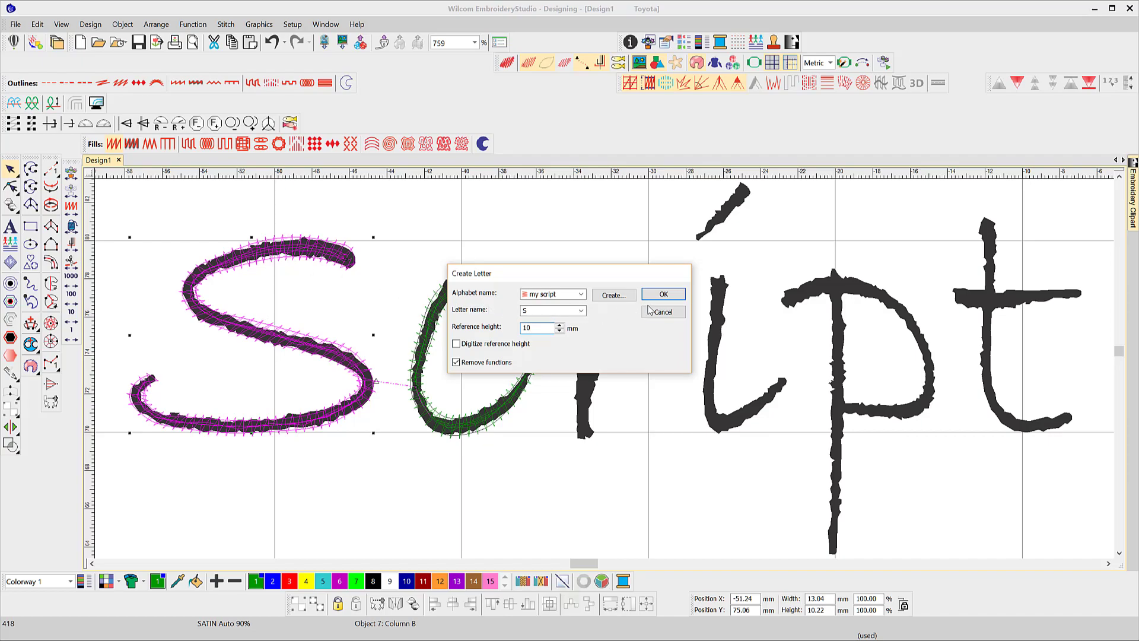
{"action": "left_click", "coordinate": [663, 295]}
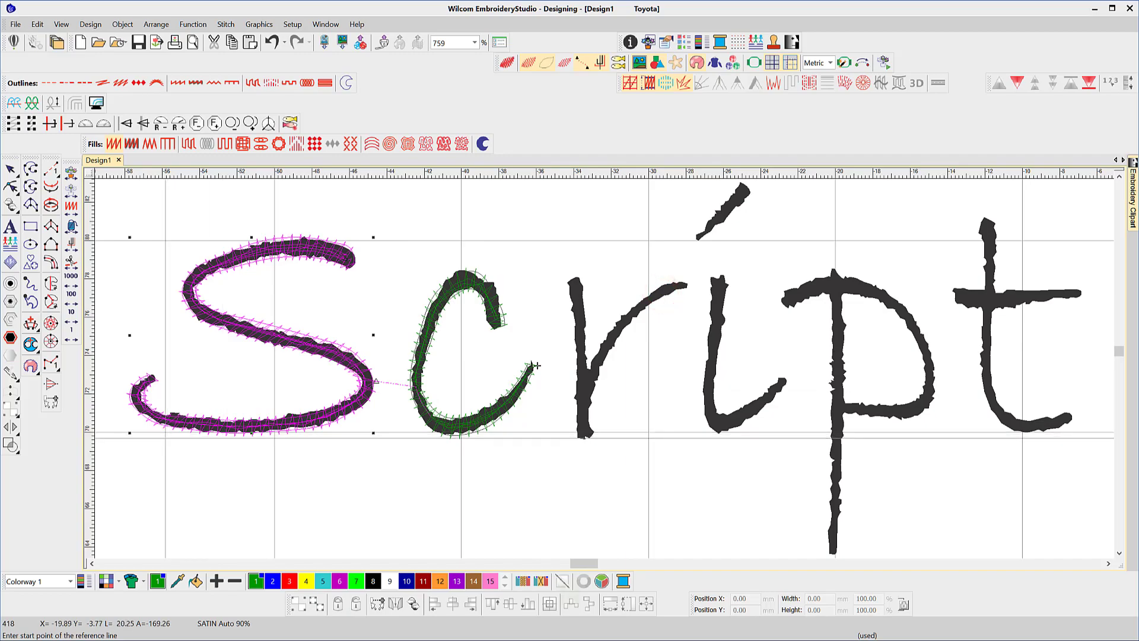
{"action": "left_click", "coordinate": [129, 433]}
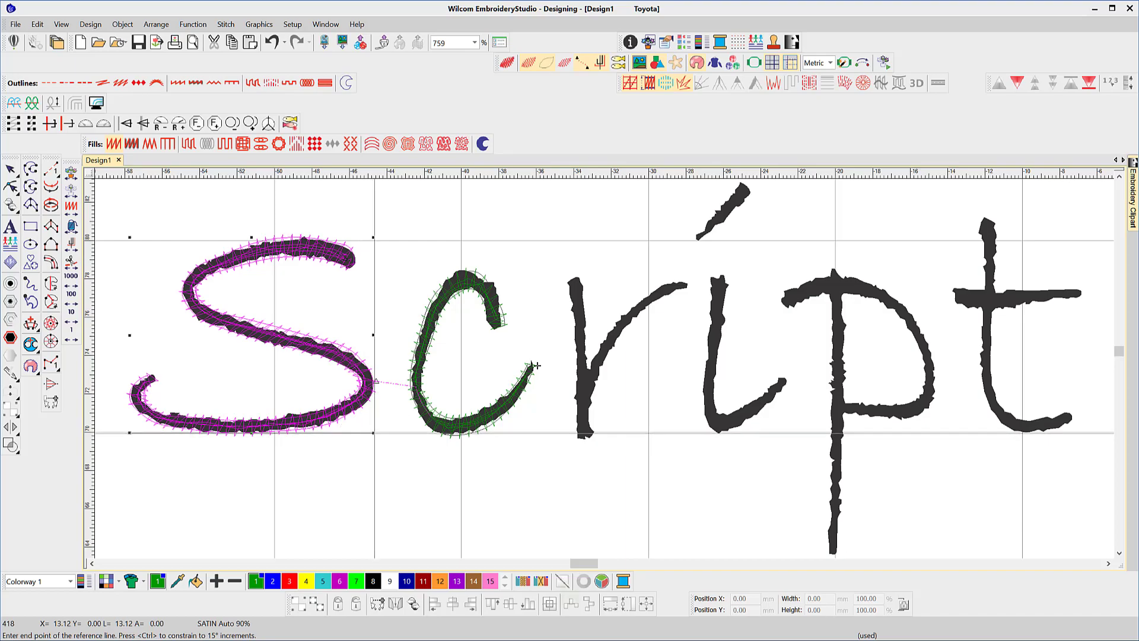
{"action": "left_click", "coordinate": [374, 433]}
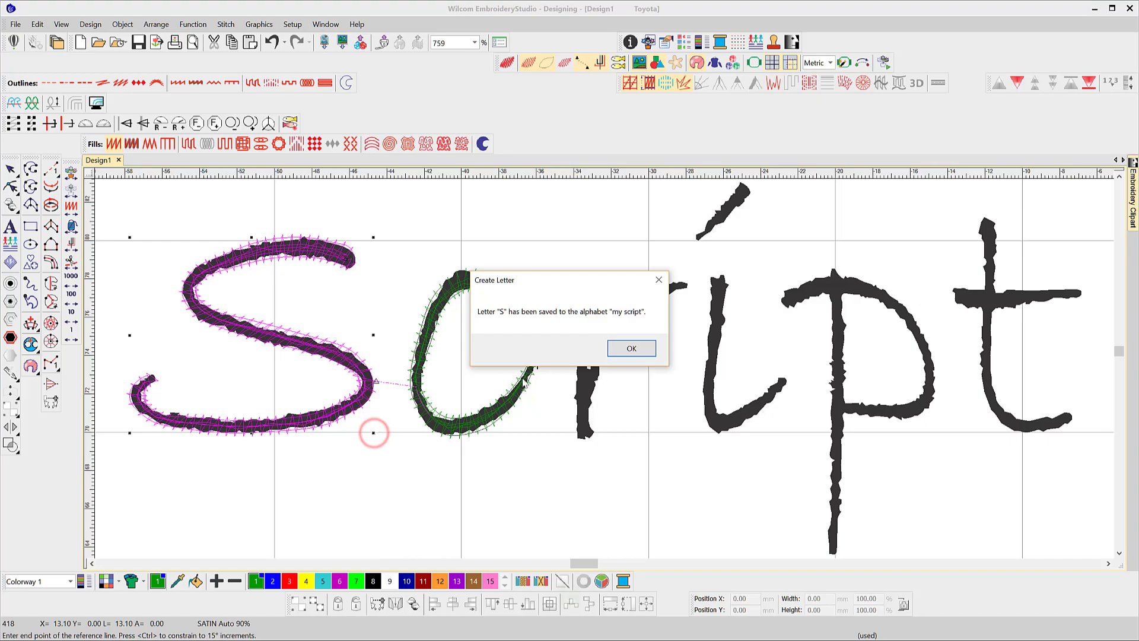
{"action": "left_click", "coordinate": [615, 350]}
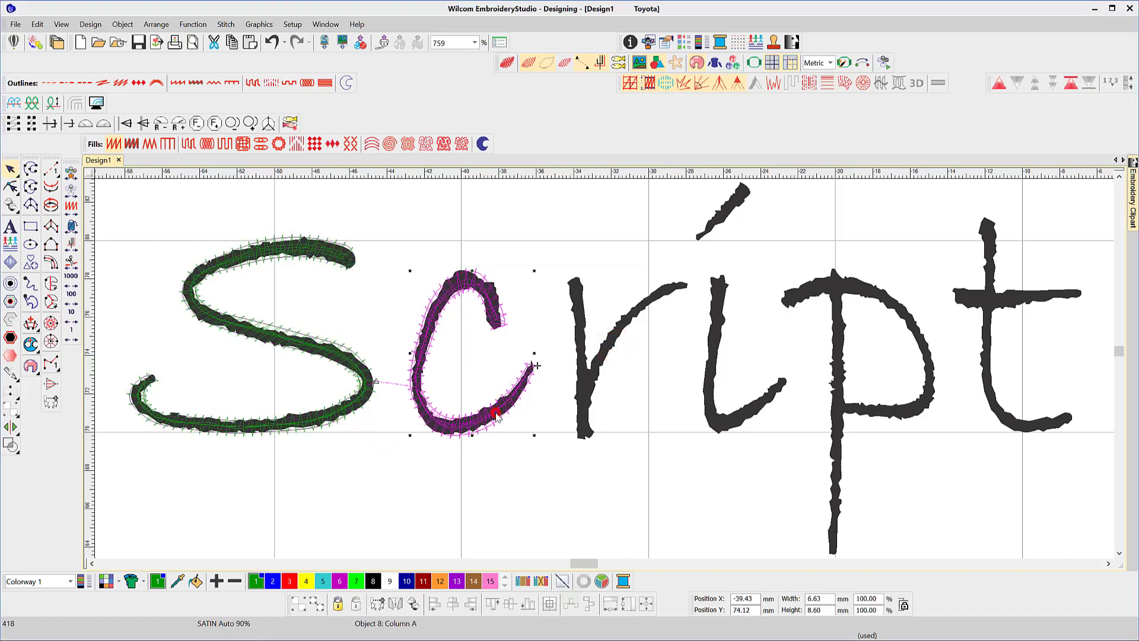
Store the c as letter 'c' in my script, baseline drawn along the c's bottom.
{"action": "left_click", "coordinate": [121, 23]}
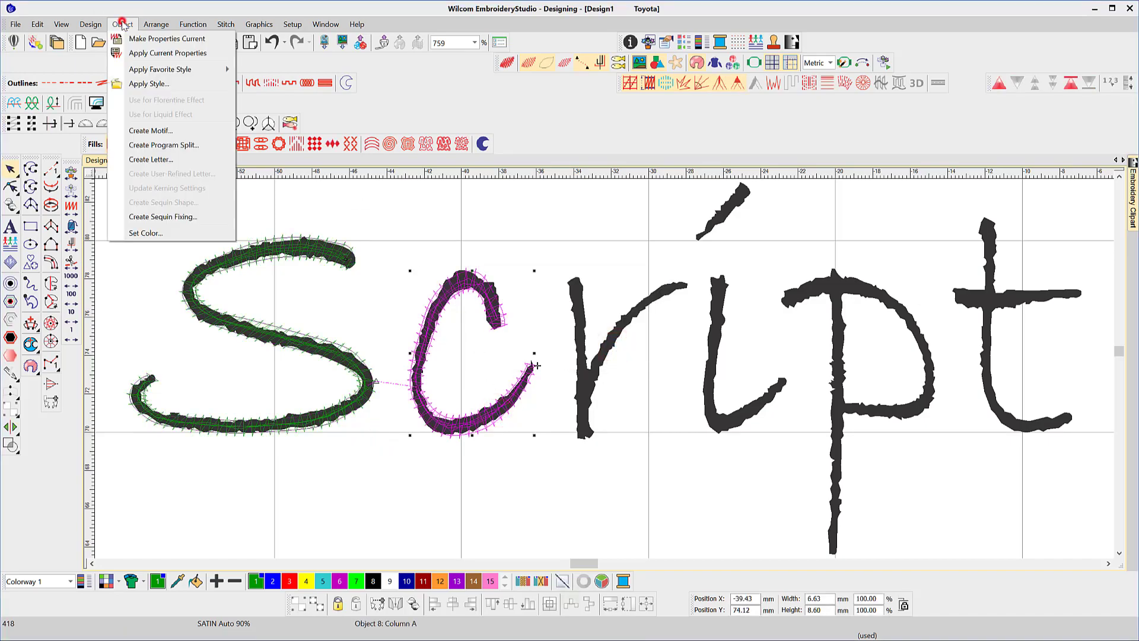
{"action": "left_click", "coordinate": [151, 158]}
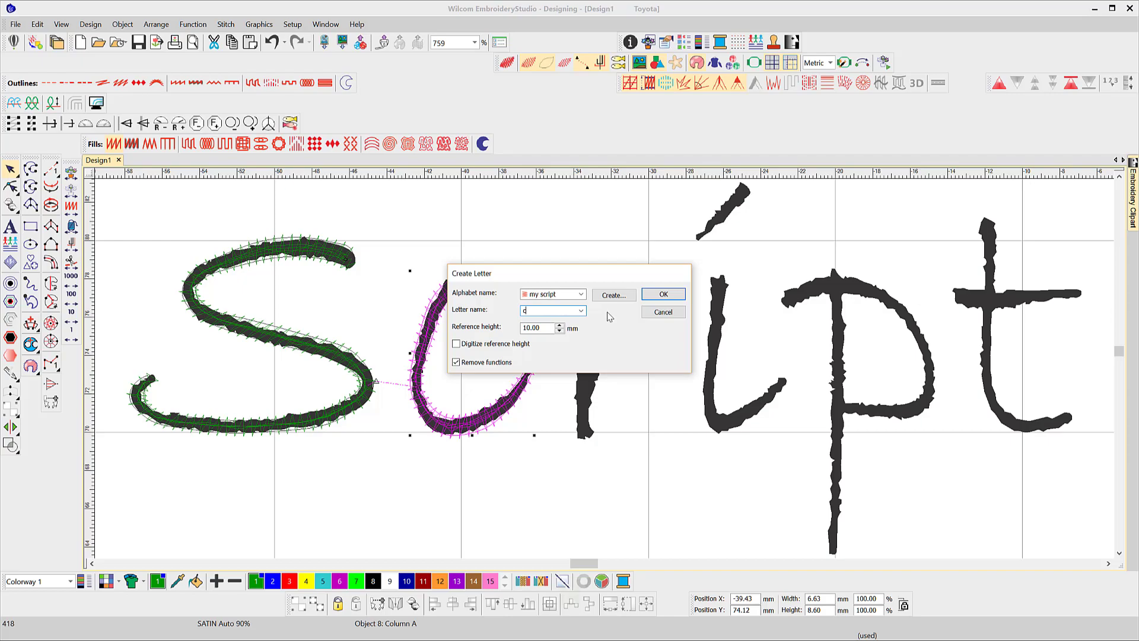
{"action": "left_click", "coordinate": [662, 295]}
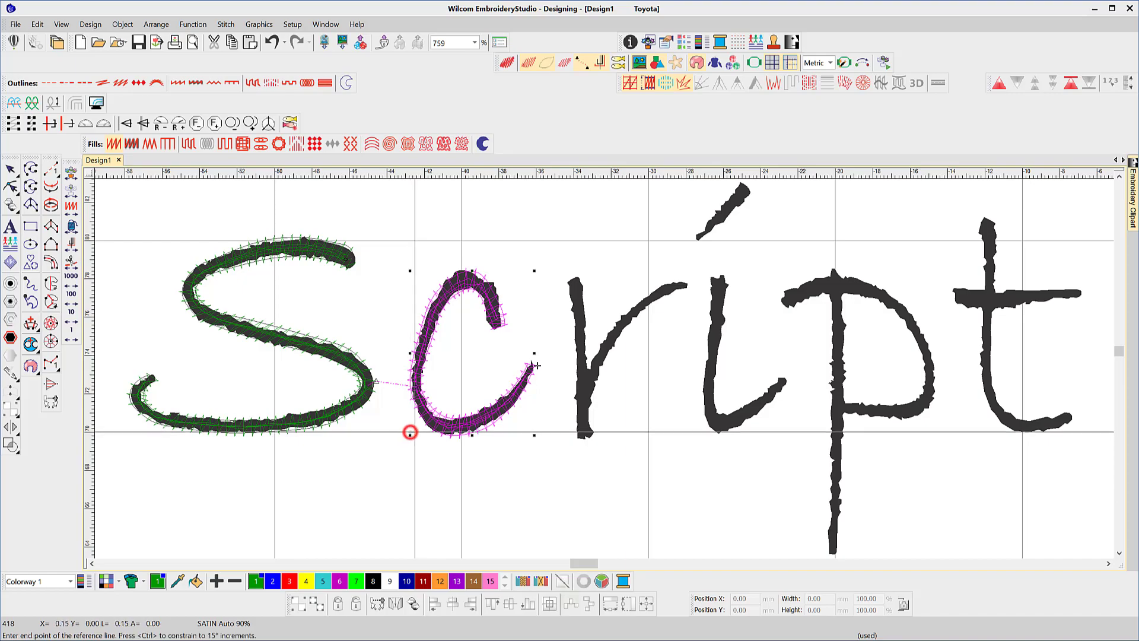
{"action": "left_click", "coordinate": [410, 435]}
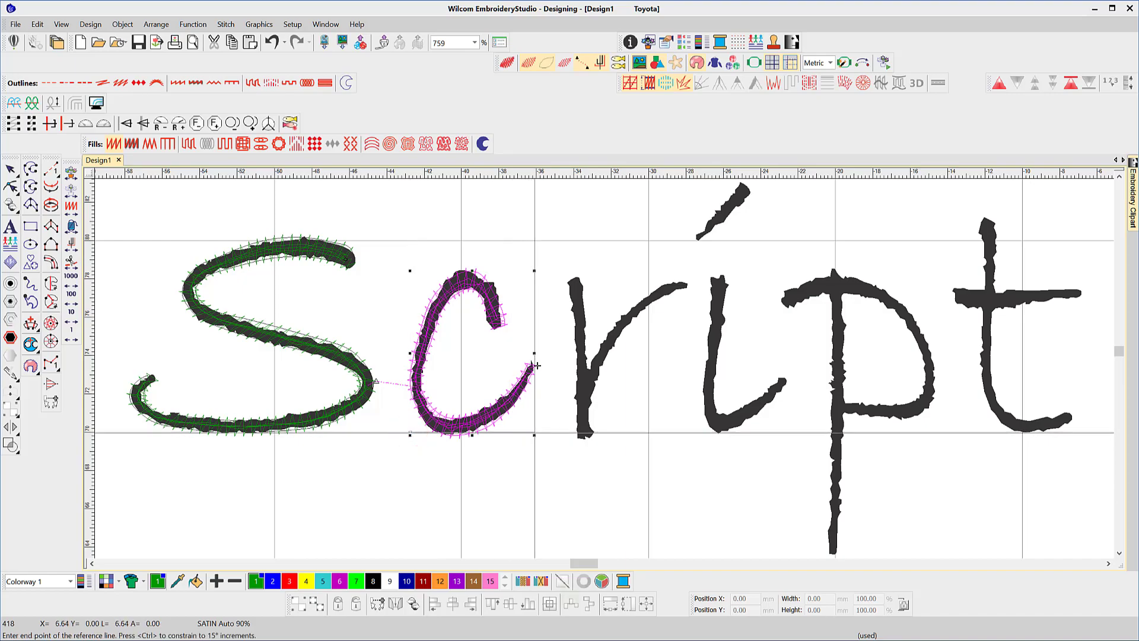
{"action": "left_click", "coordinate": [535, 434]}
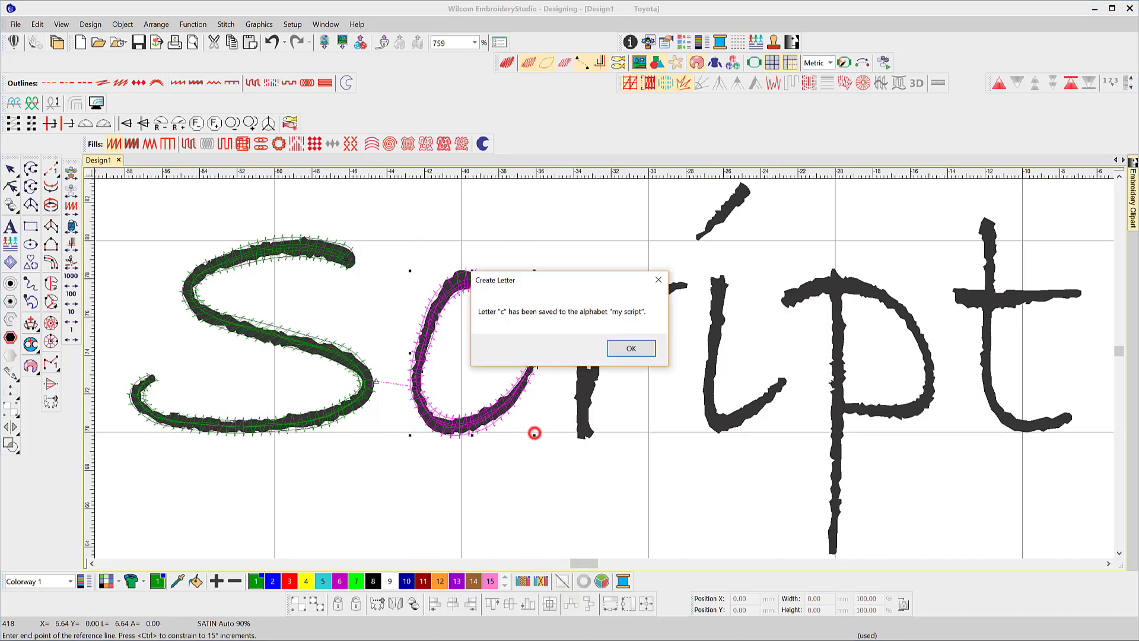
{"action": "left_click", "coordinate": [631, 350]}
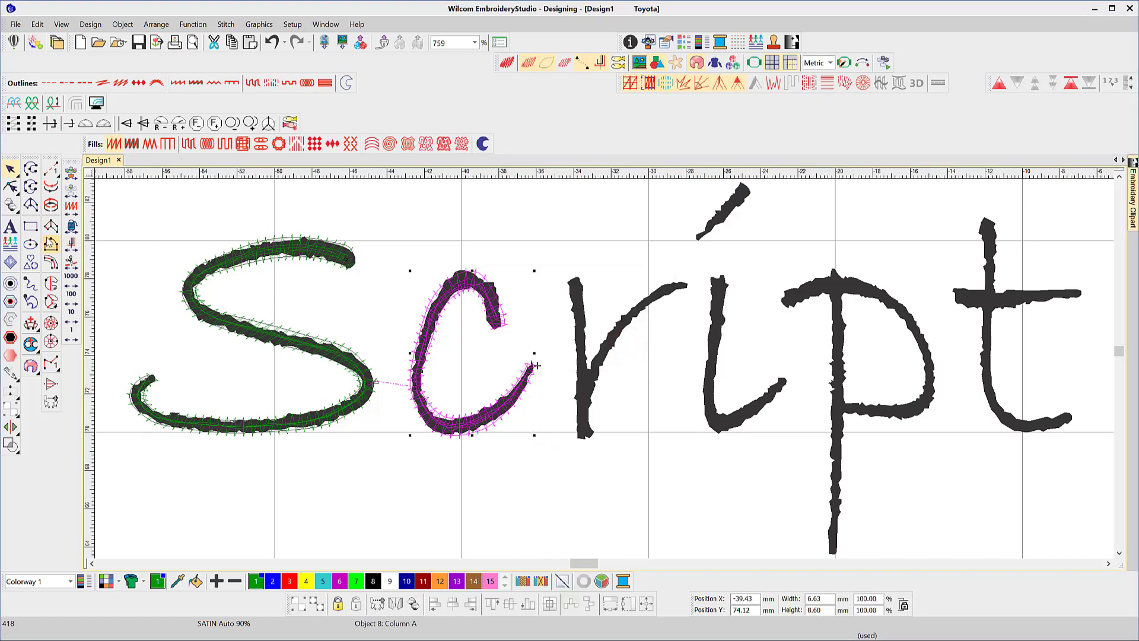
{"action": "left_click", "coordinate": [51, 228]}
Digitize the r's curved arm as a satin column.
{"action": "left_click", "coordinate": [684, 287]}
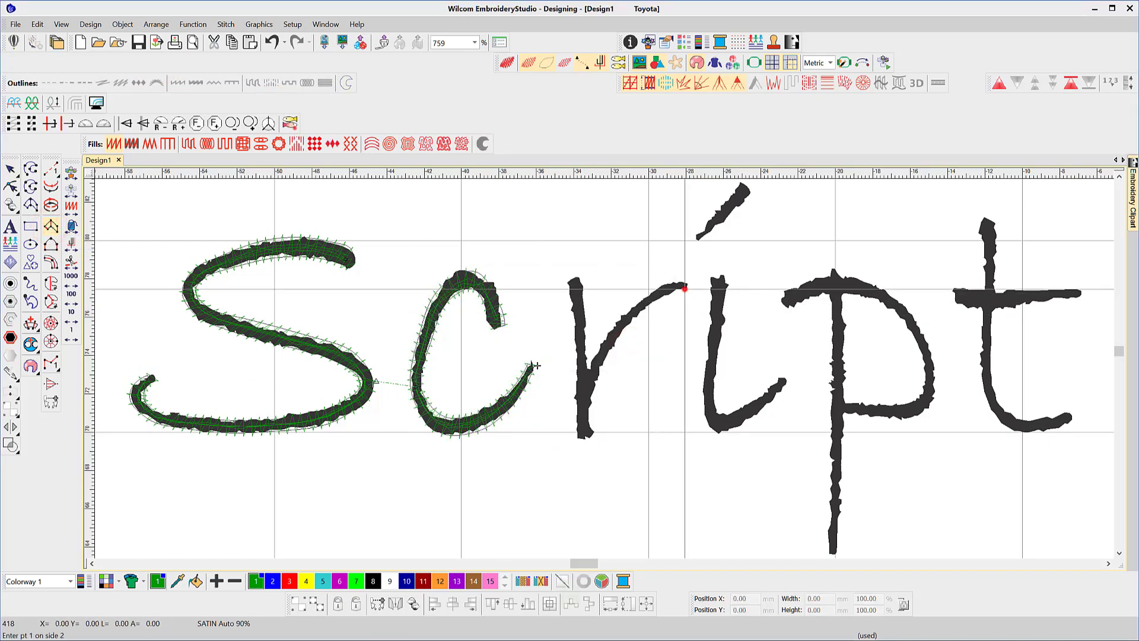
{"action": "left_click", "coordinate": [684, 282]}
{"action": "right_click", "coordinate": [660, 300]}
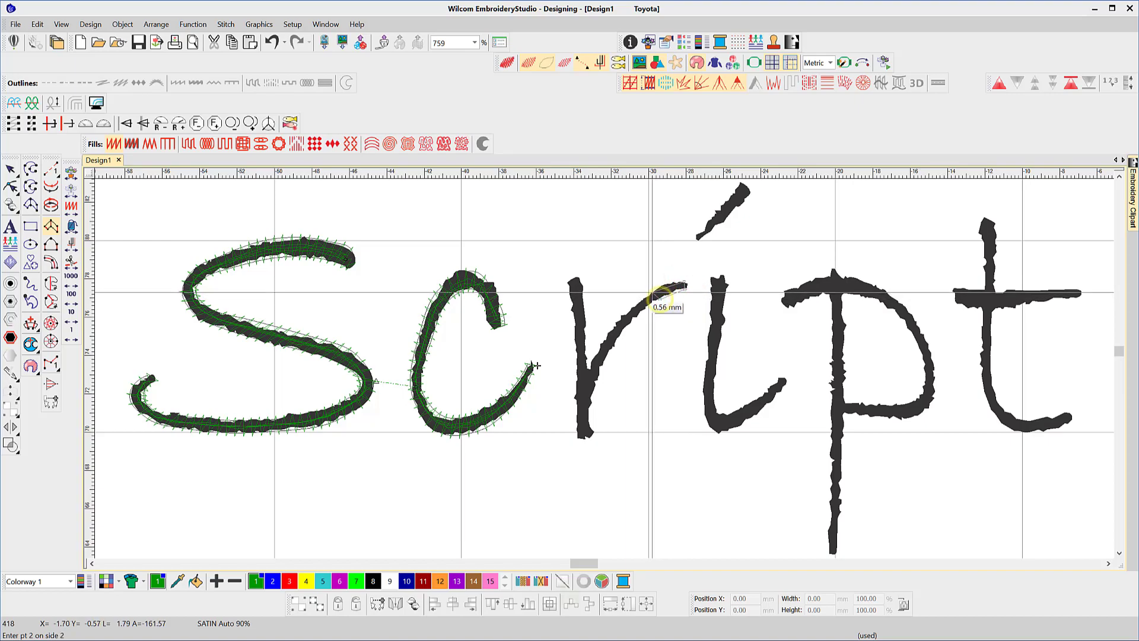
{"action": "right_click", "coordinate": [653, 292]}
{"action": "left_click", "coordinate": [611, 340]}
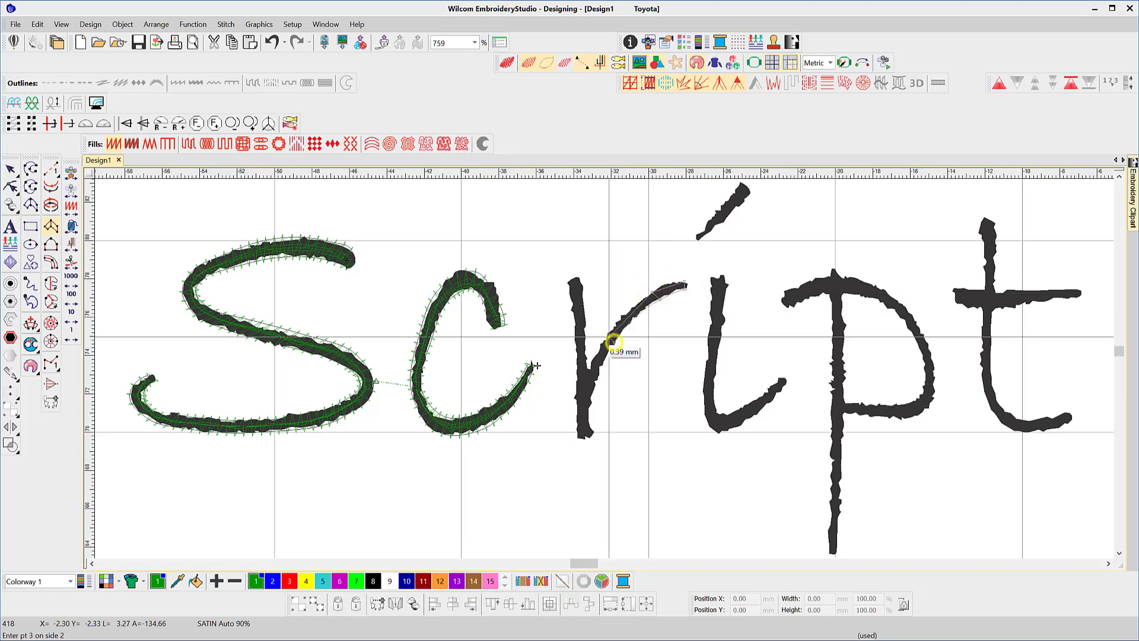
{"action": "right_click", "coordinate": [608, 336]}
{"action": "left_click", "coordinate": [596, 378]}
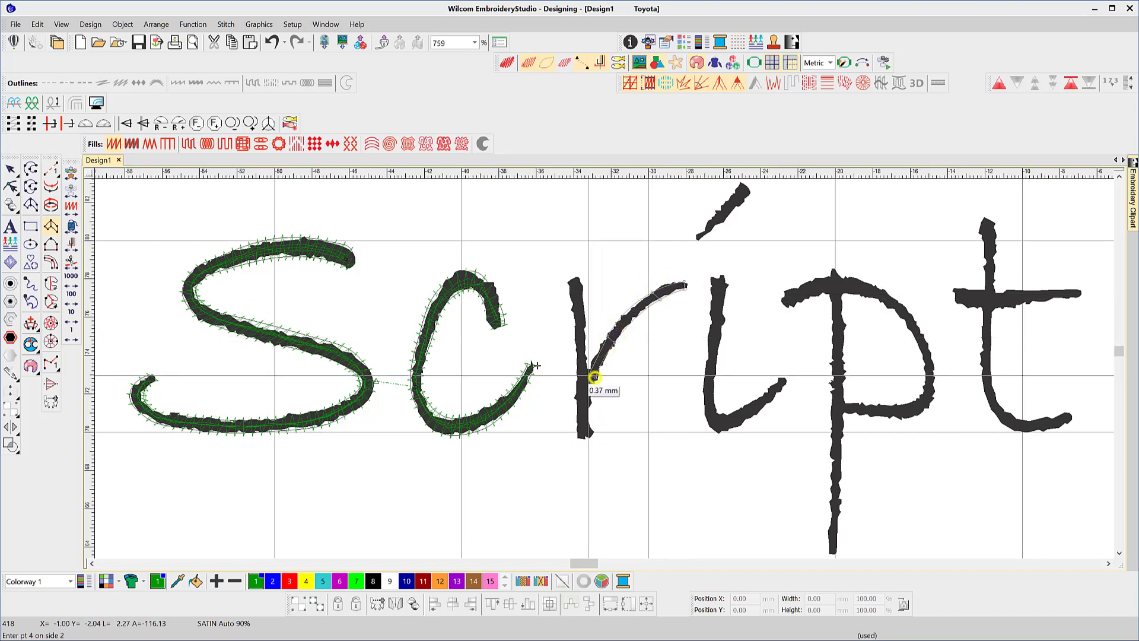
{"action": "left_click", "coordinate": [586, 374]}
{"action": "right_click", "coordinate": [582, 397]}
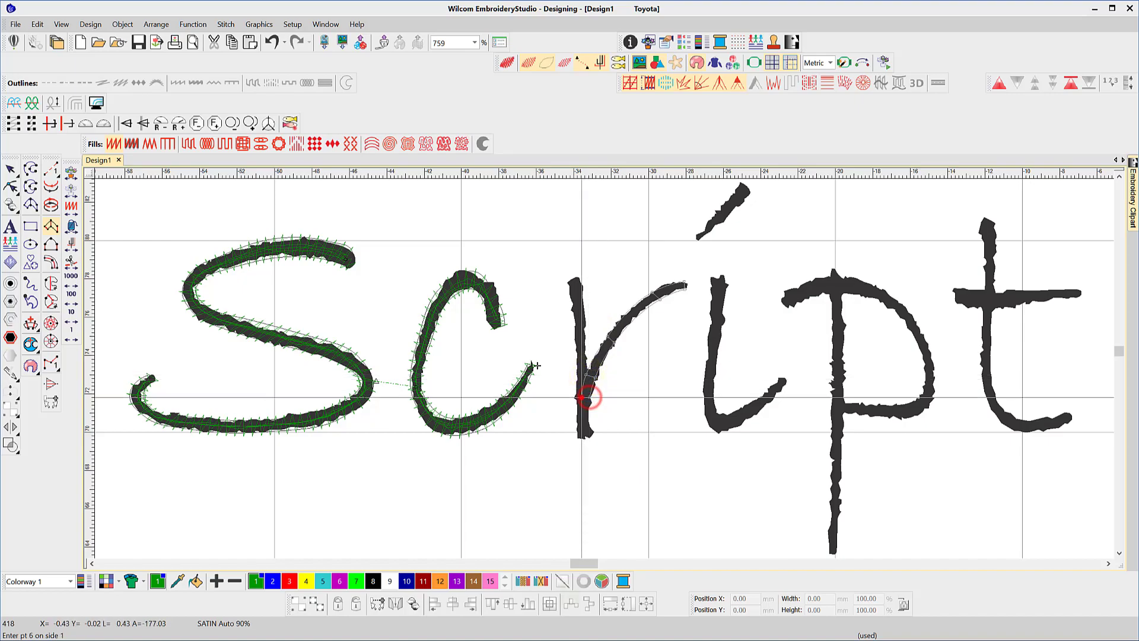
{"action": "key", "text": "Return"}
Digitize the r's stem as a second satin column from base to top.
{"action": "left_click", "coordinate": [580, 437]}
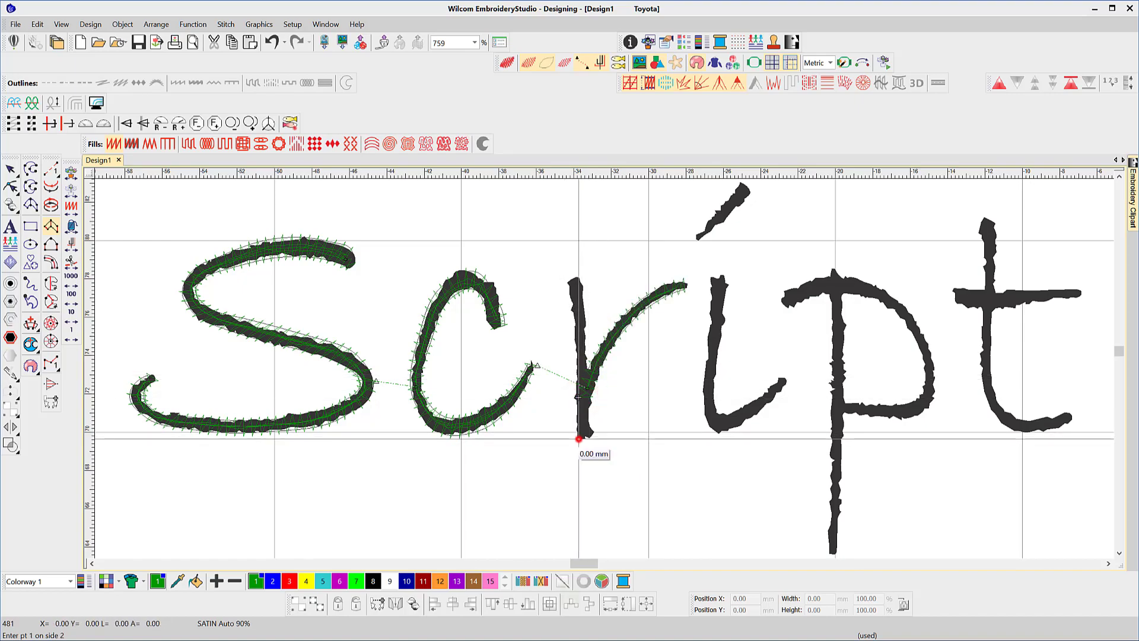
{"action": "left_click", "coordinate": [576, 429]}
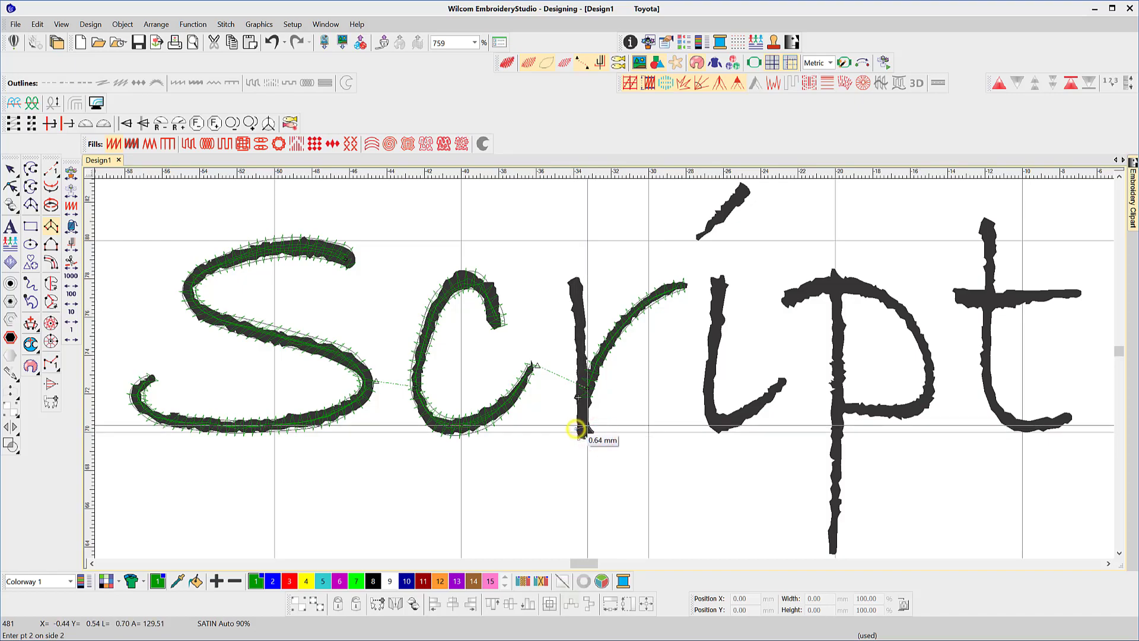
{"action": "left_click", "coordinate": [588, 401]}
{"action": "left_click", "coordinate": [585, 328]}
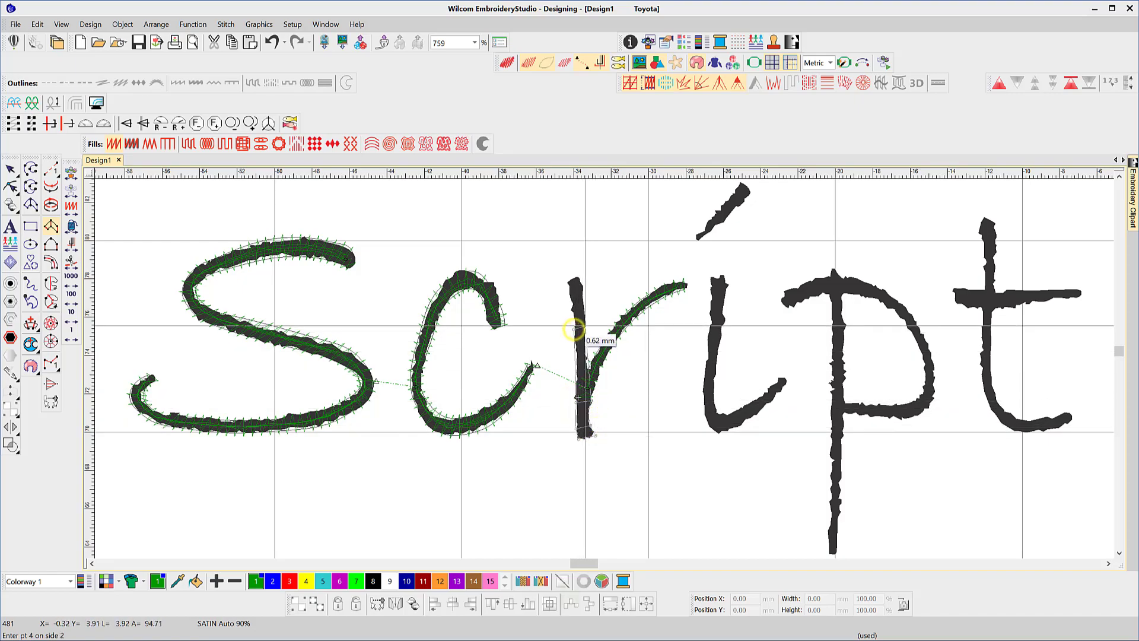
{"action": "left_click", "coordinate": [571, 291]}
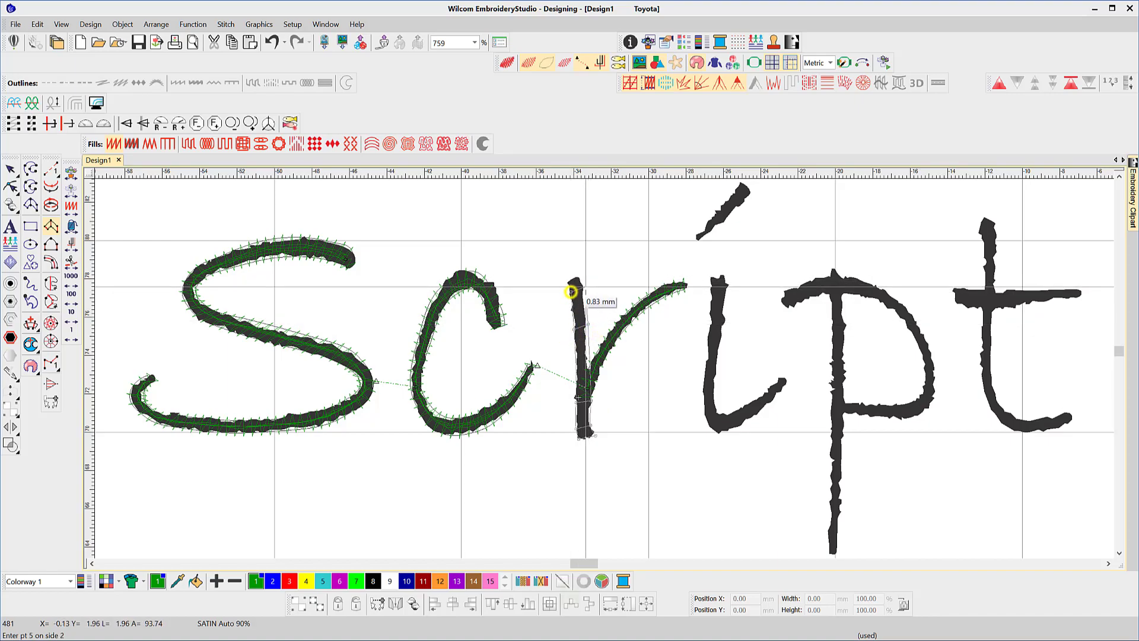
{"action": "left_click", "coordinate": [585, 287]}
{"action": "left_click", "coordinate": [570, 282]}
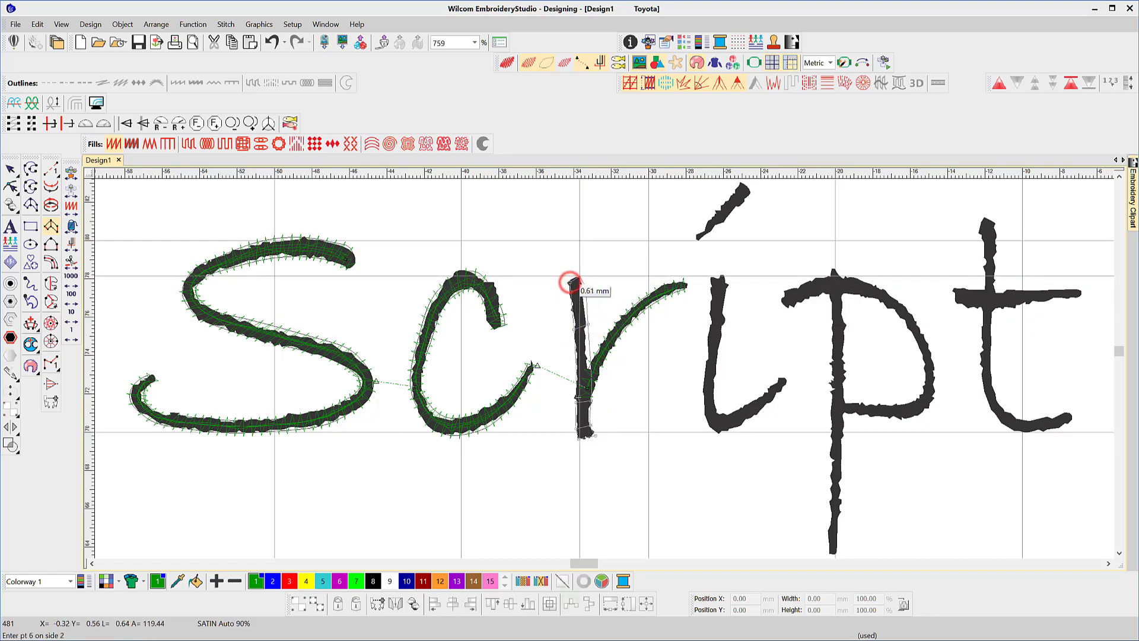
{"action": "left_click", "coordinate": [580, 276]}
{"action": "key", "text": "Return"}
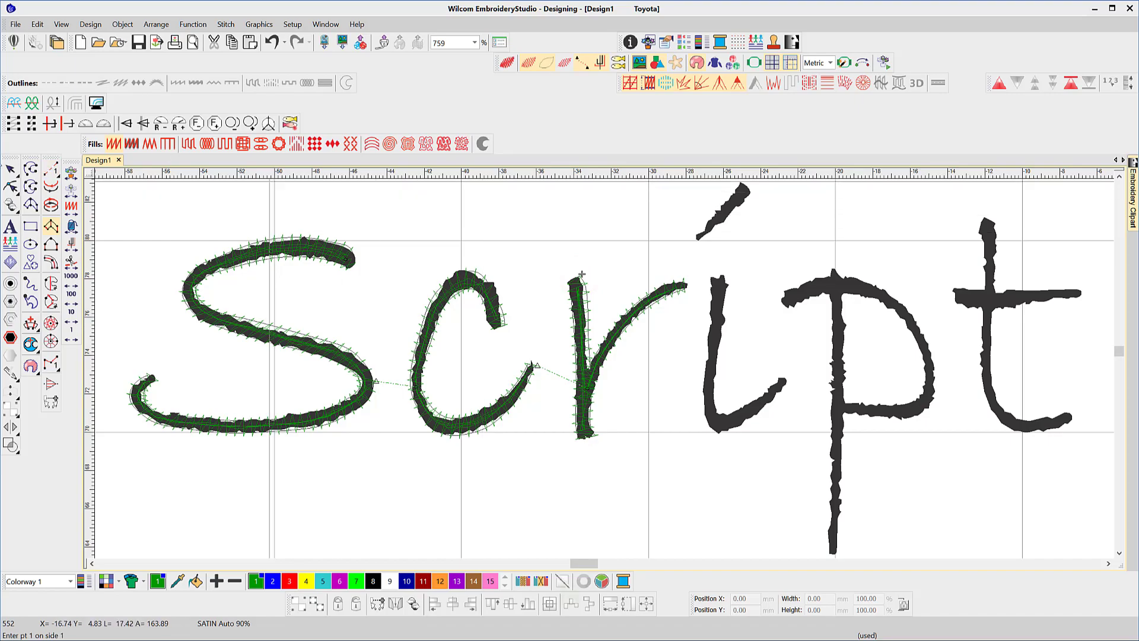
Select both r strokes and store them as letter 'r' in my script, baseline under the r.
{"action": "left_click", "coordinate": [11, 169]}
{"action": "left_click", "coordinate": [613, 350]}
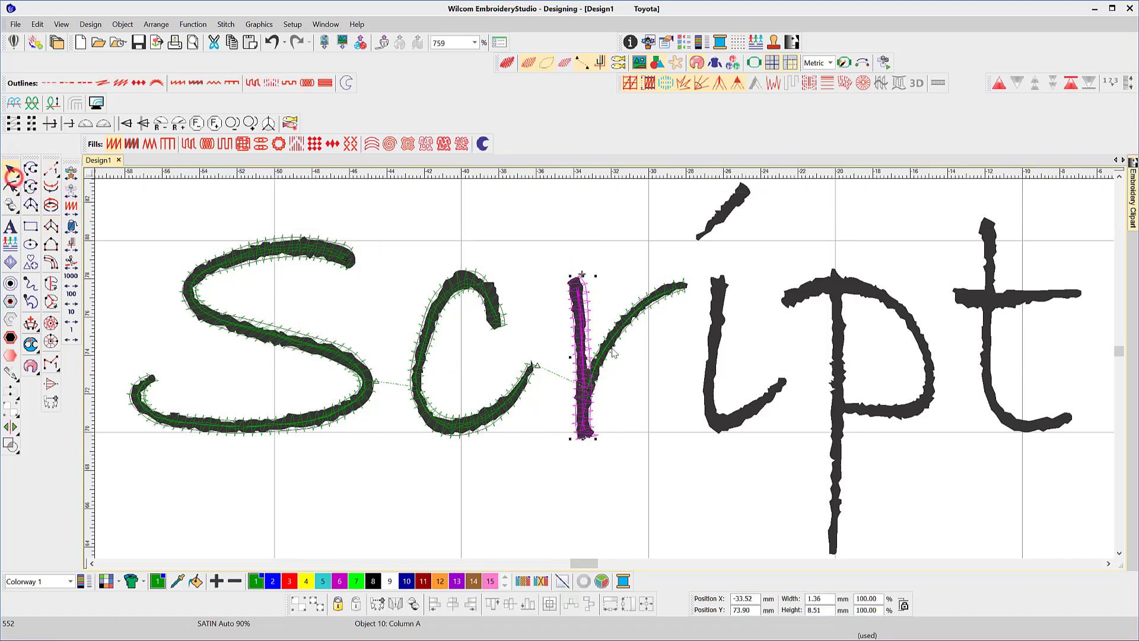
{"action": "left_click", "coordinate": [124, 25]}
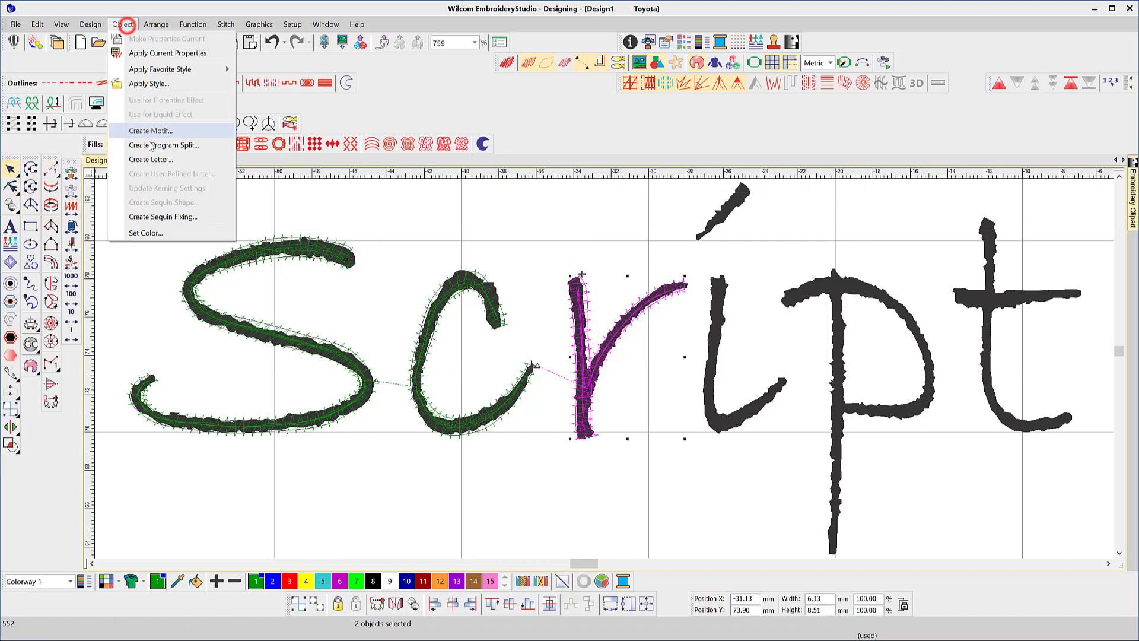
{"action": "left_click", "coordinate": [152, 158]}
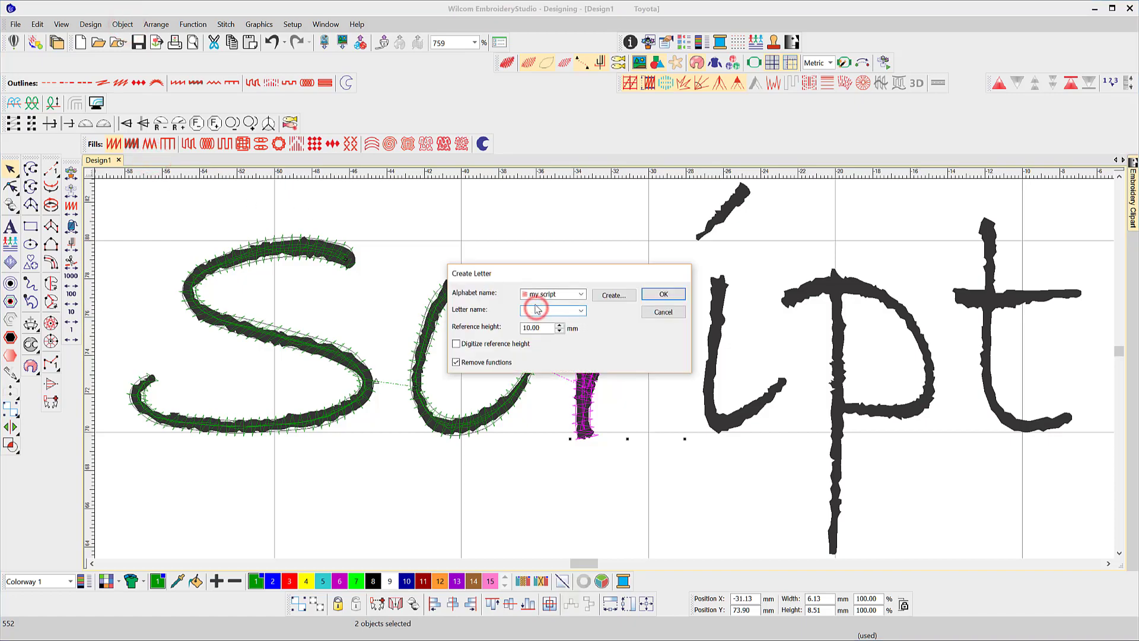
{"action": "left_click", "coordinate": [650, 296]}
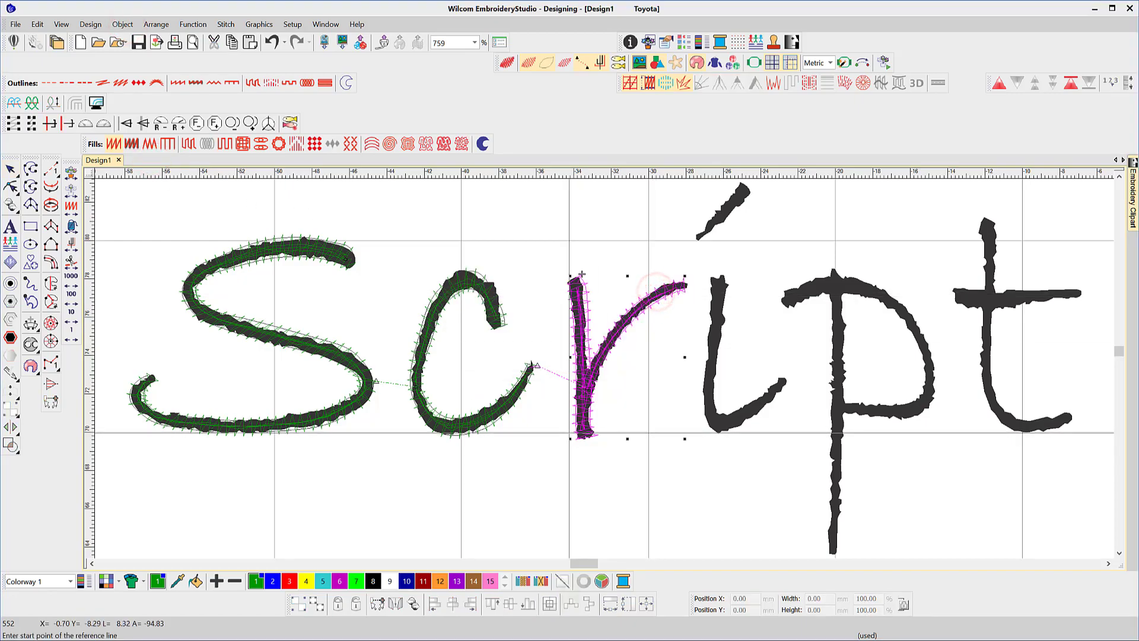
{"action": "left_click", "coordinate": [571, 432]}
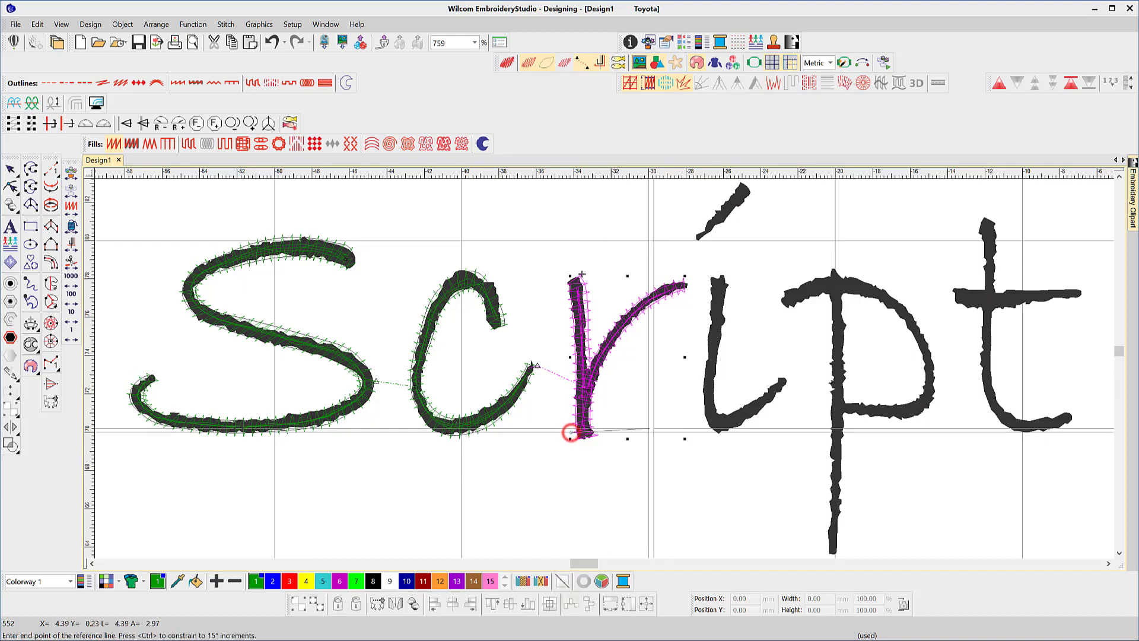
{"action": "left_click", "coordinate": [685, 434]}
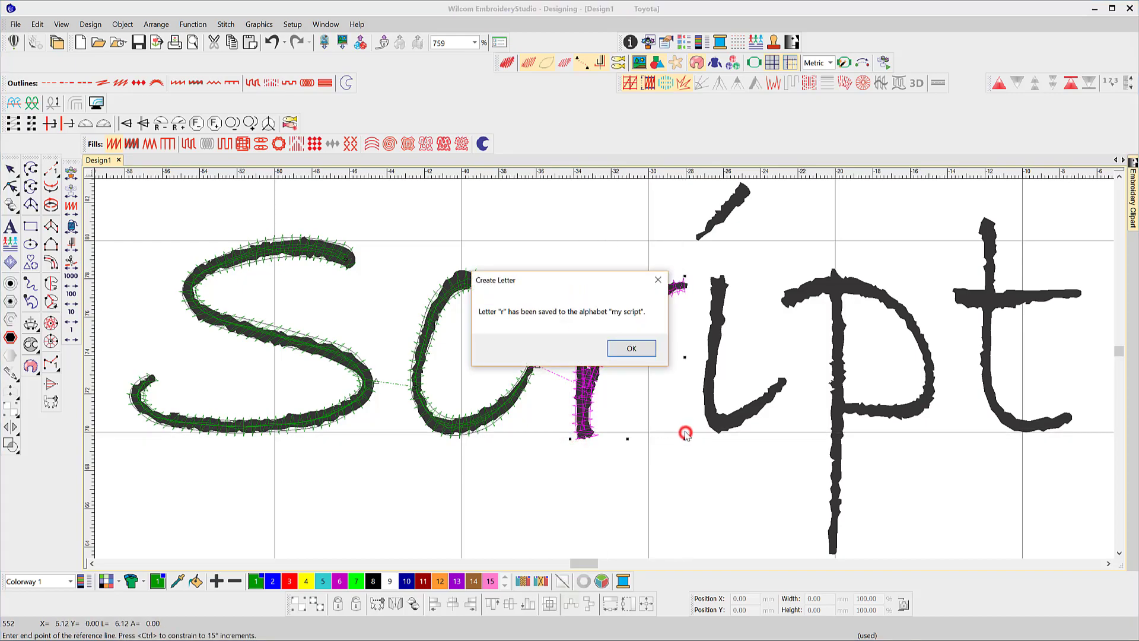
{"action": "left_click", "coordinate": [634, 348]}
{"action": "left_click", "coordinate": [51, 230]}
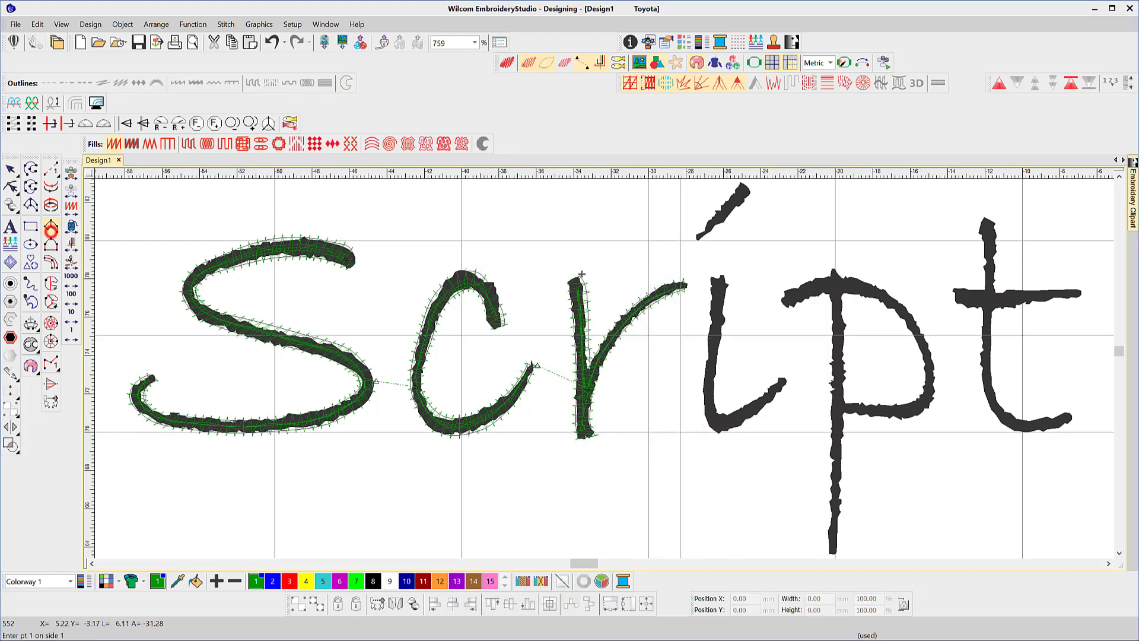
Digitize the i's stem with its curved tail as a satin column.
{"action": "left_click", "coordinate": [712, 278]}
{"action": "left_click", "coordinate": [729, 281]}
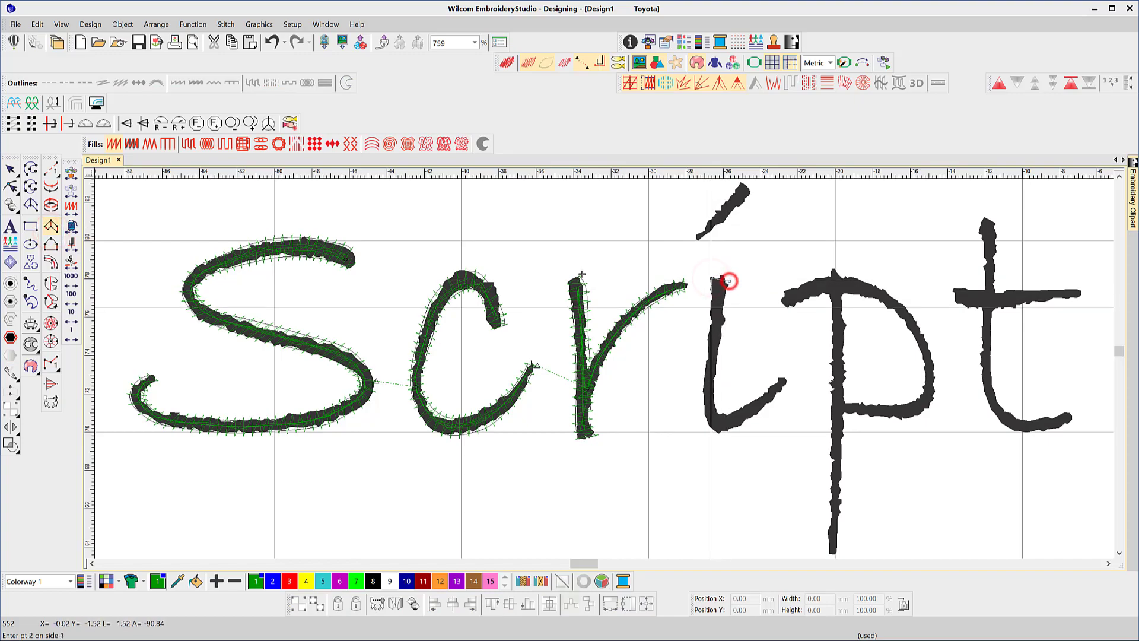
{"action": "right_click", "coordinate": [712, 308]}
{"action": "right_click", "coordinate": [723, 307]}
{"action": "right_click", "coordinate": [706, 356]}
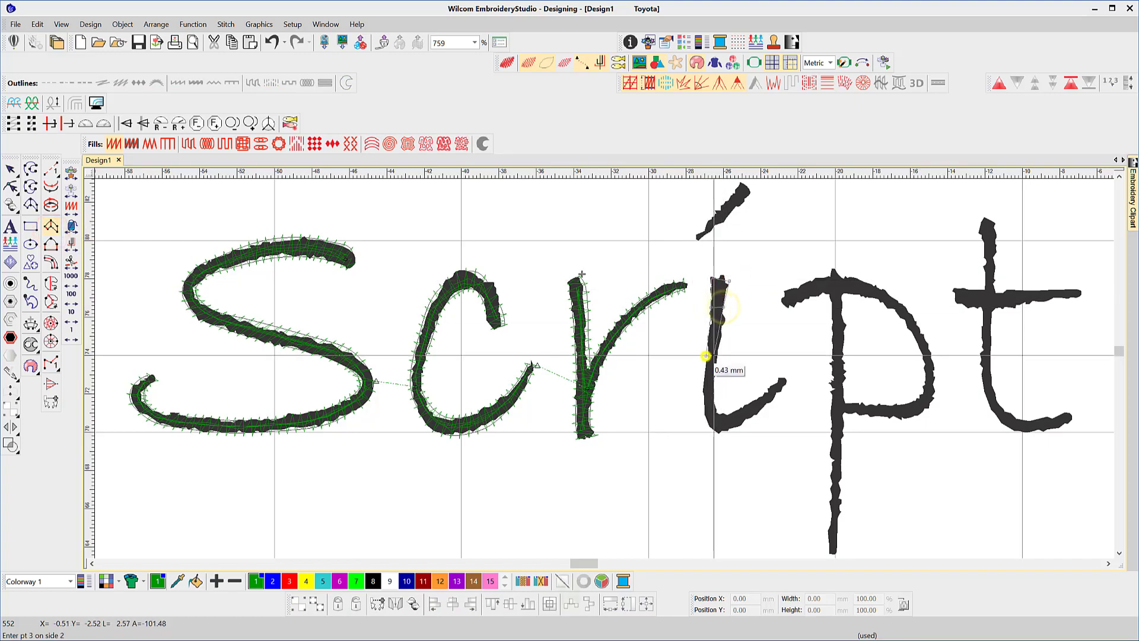
{"action": "right_click", "coordinate": [720, 355]}
{"action": "right_click", "coordinate": [705, 403]}
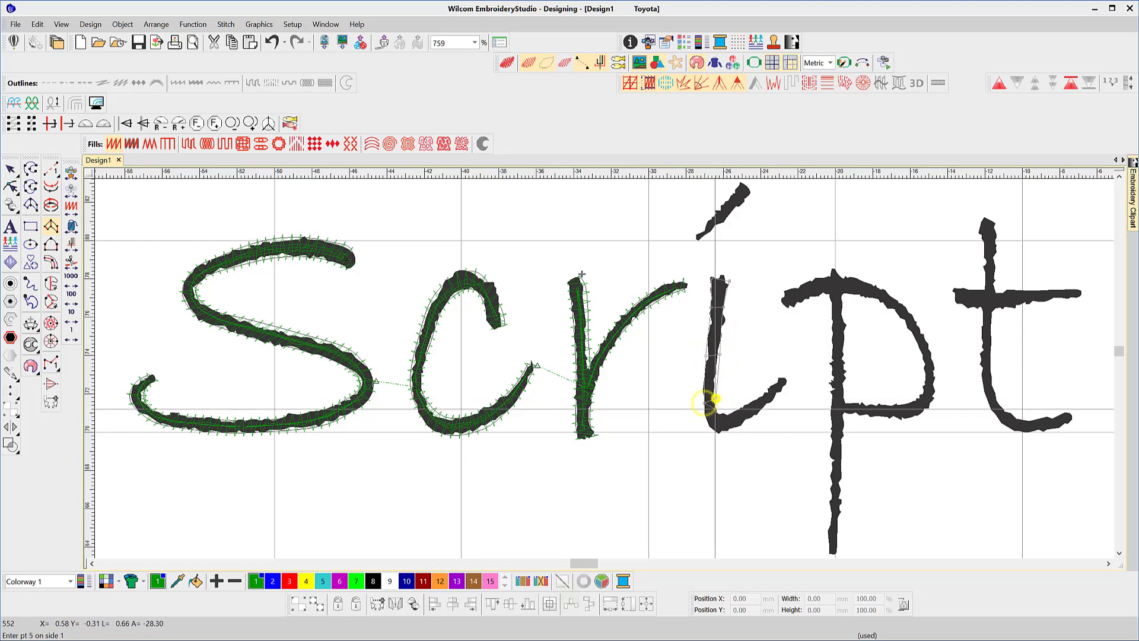
{"action": "left_click", "coordinate": [706, 401]}
{"action": "right_click", "coordinate": [722, 416]}
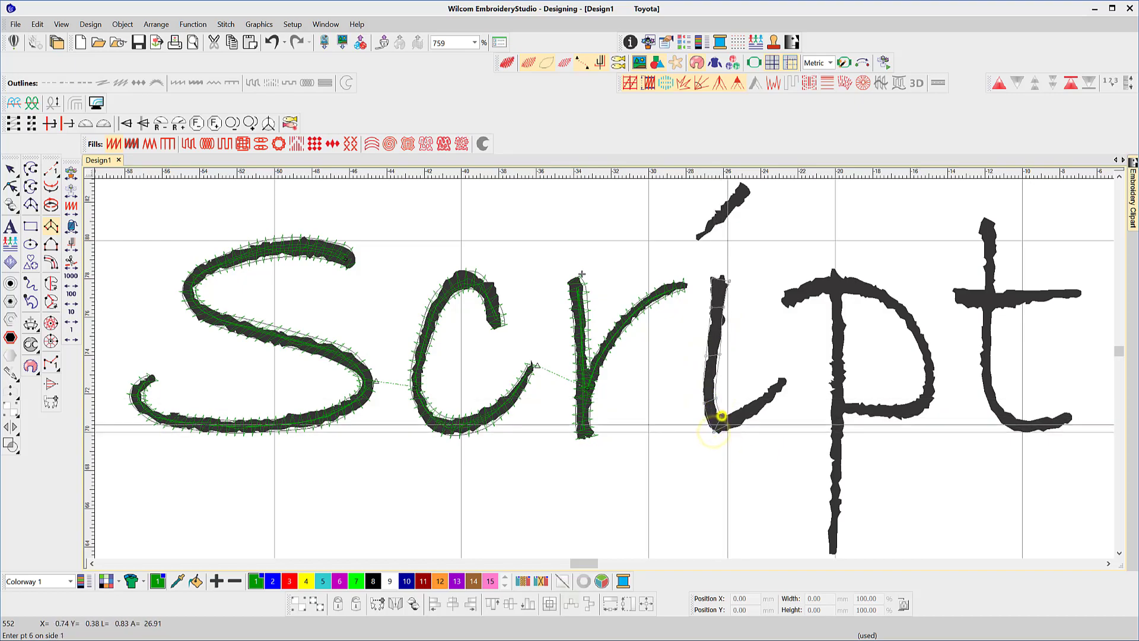
{"action": "right_click", "coordinate": [735, 427]}
{"action": "right_click", "coordinate": [733, 415]}
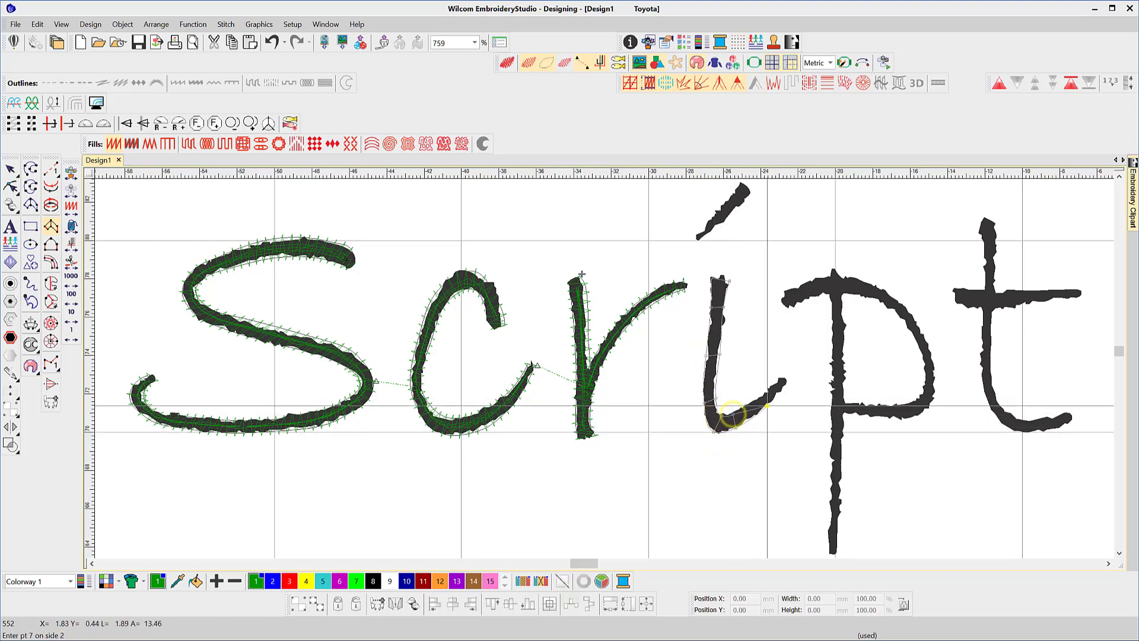
{"action": "left_click", "coordinate": [760, 395]}
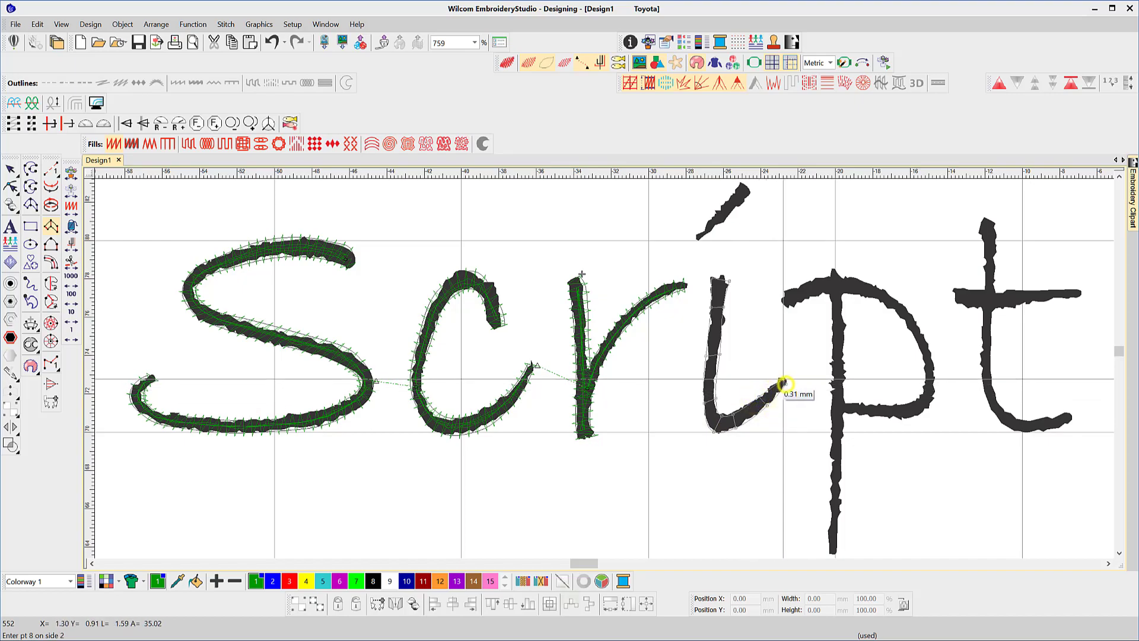
{"action": "left_click", "coordinate": [781, 380]}
{"action": "key", "text": "Return"}
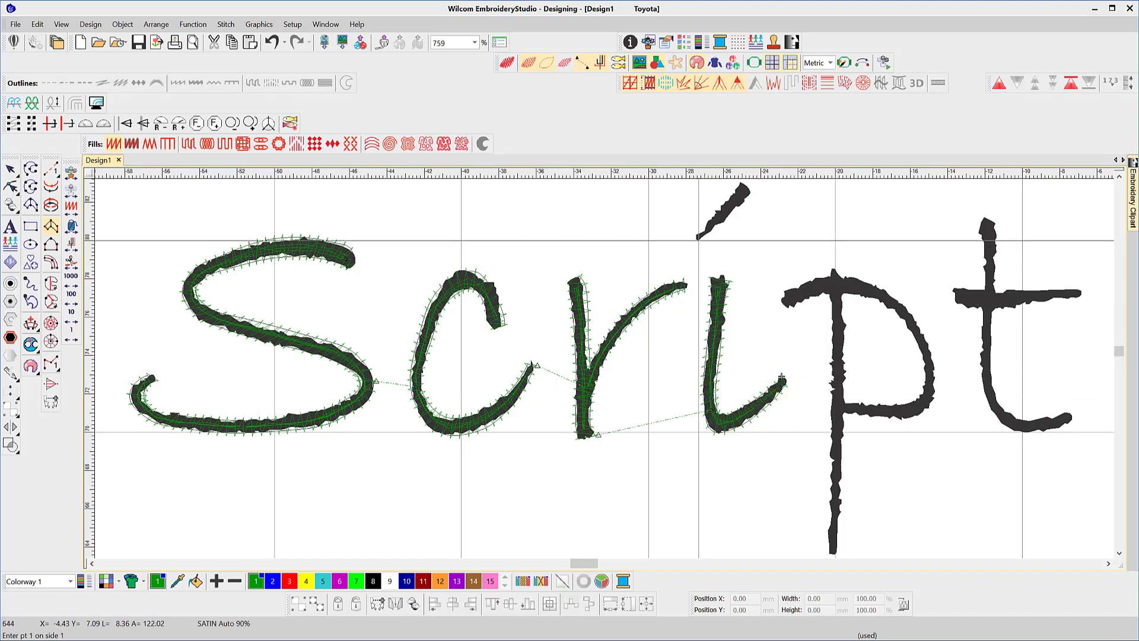
Digitize the i's accent as a three-point satin column.
{"action": "left_click", "coordinate": [698, 237]}
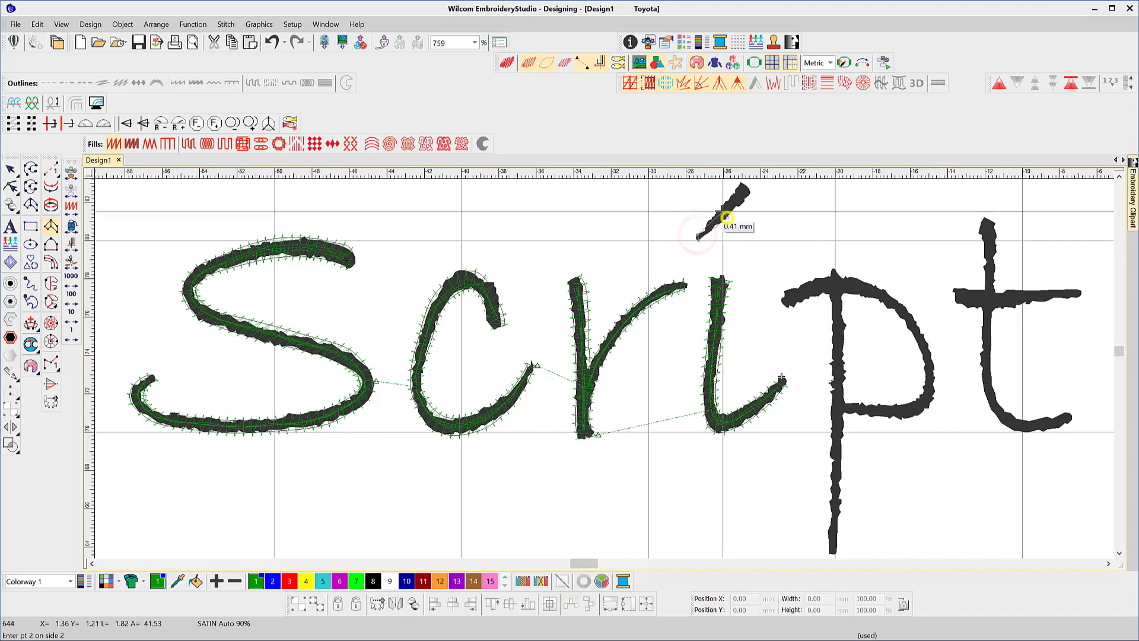
{"action": "left_click", "coordinate": [720, 212]}
{"action": "left_click", "coordinate": [676, 272]}
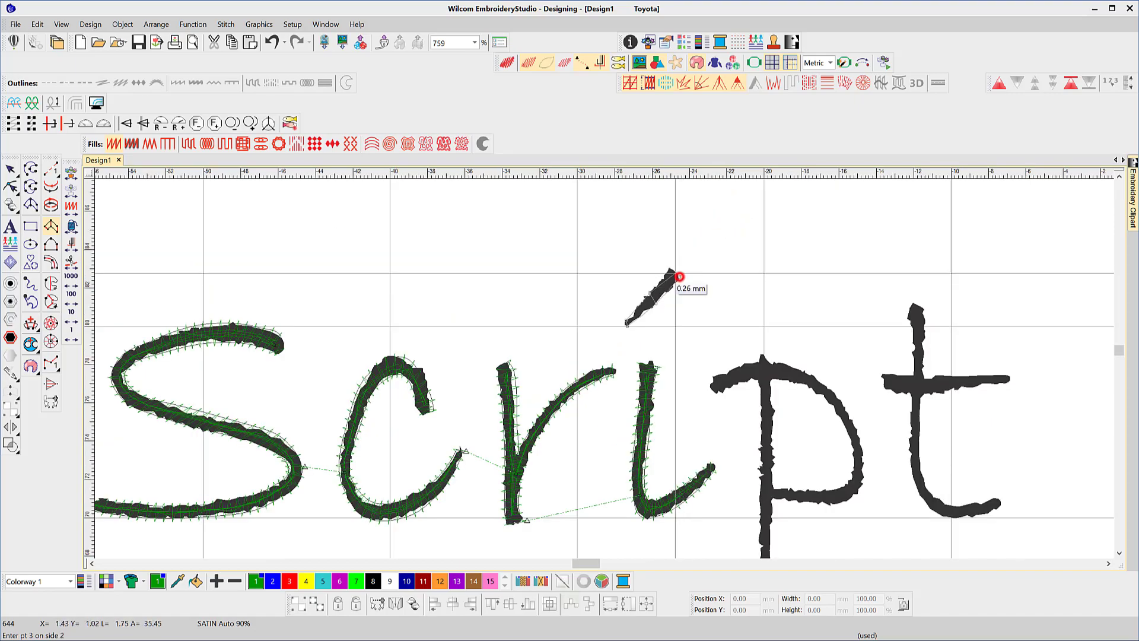
{"action": "key", "text": "Return"}
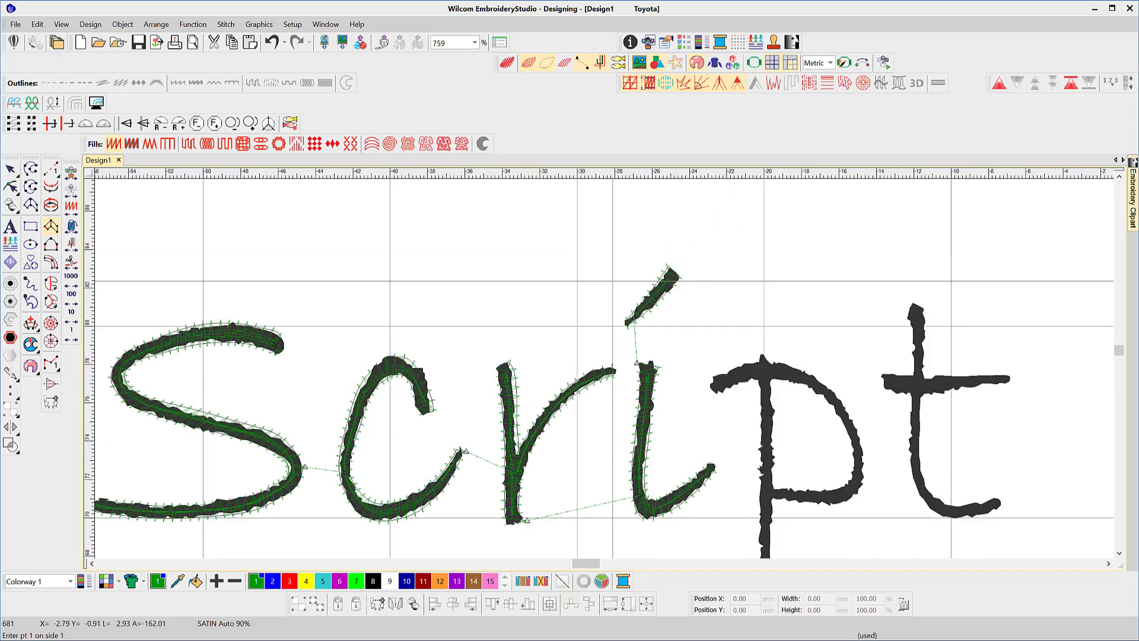
Select the i's stem and accent and store them as letter 'i' in my script.
{"action": "left_click", "coordinate": [10, 170]}
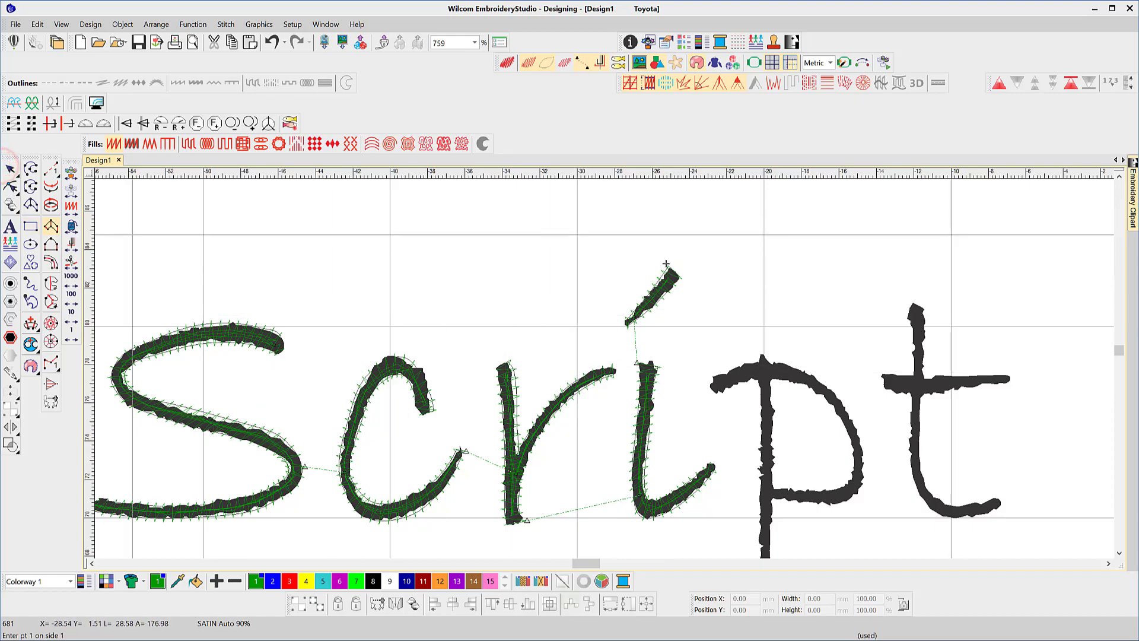
{"action": "left_click", "coordinate": [647, 410], "text": "ctrl"}
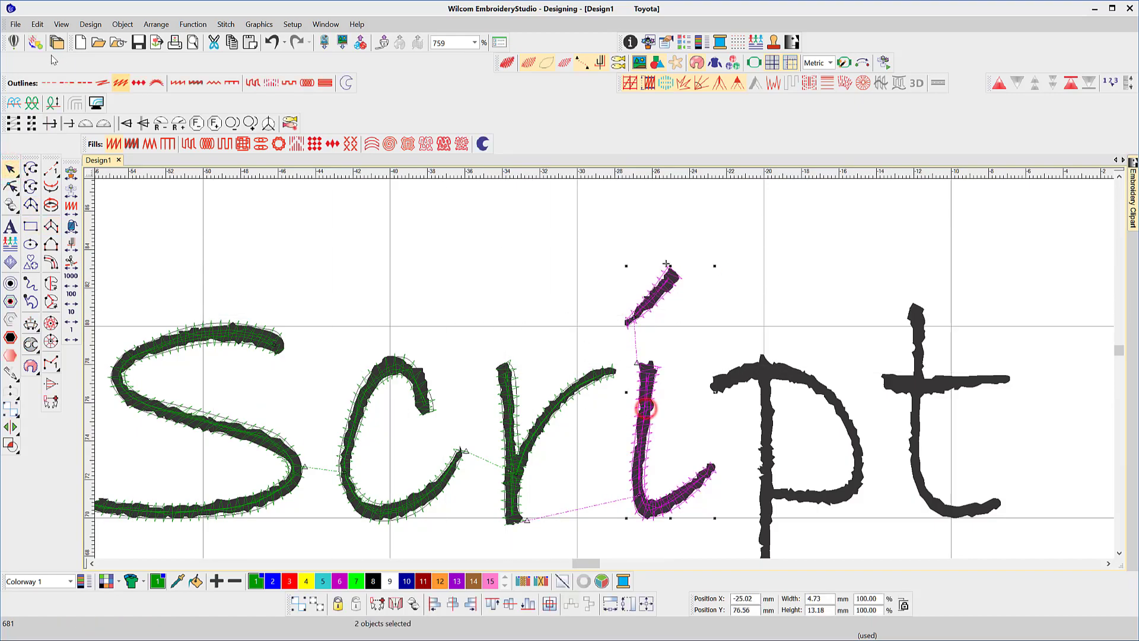
{"action": "left_click", "coordinate": [88, 26]}
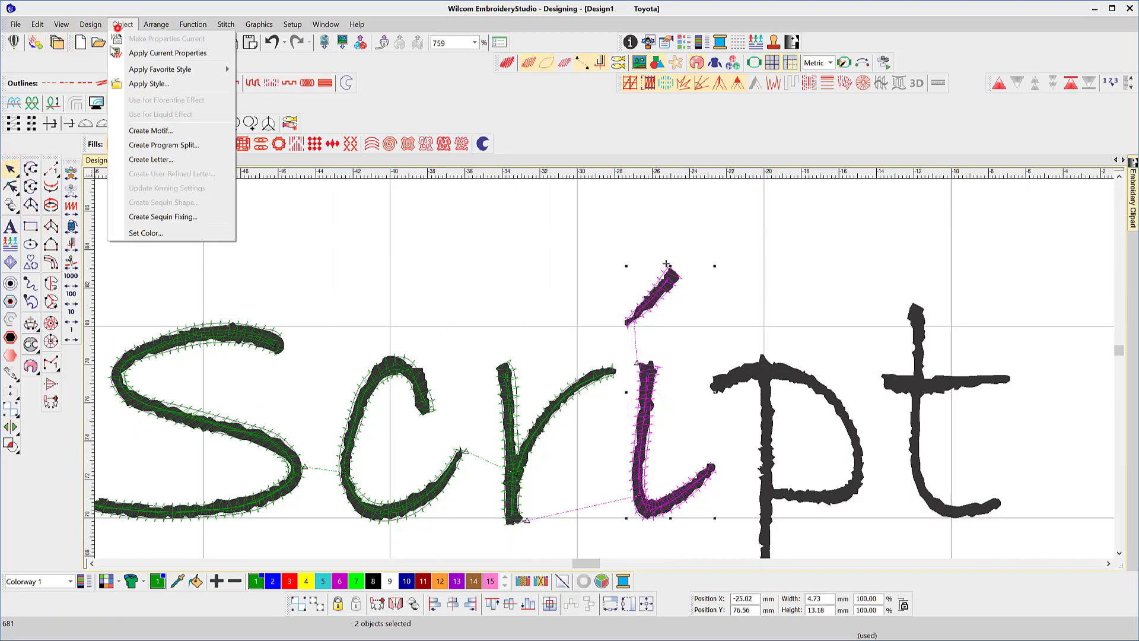
{"action": "left_click", "coordinate": [166, 160]}
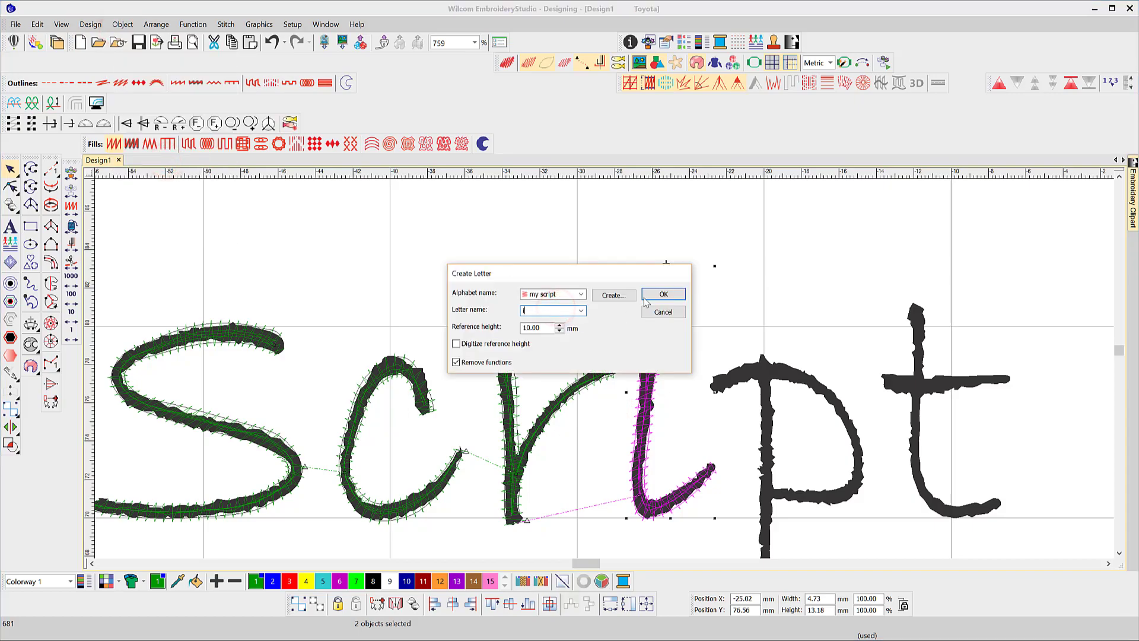
{"action": "left_click", "coordinate": [662, 294]}
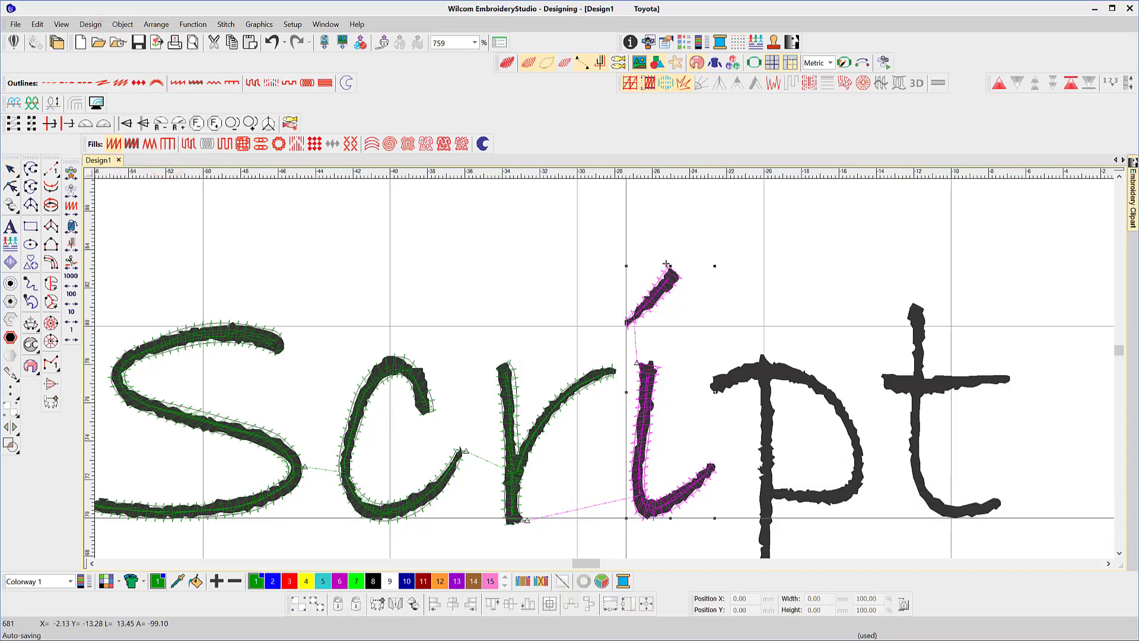
{"action": "left_click", "coordinate": [626, 518]}
{"action": "left_click", "coordinate": [714, 517]}
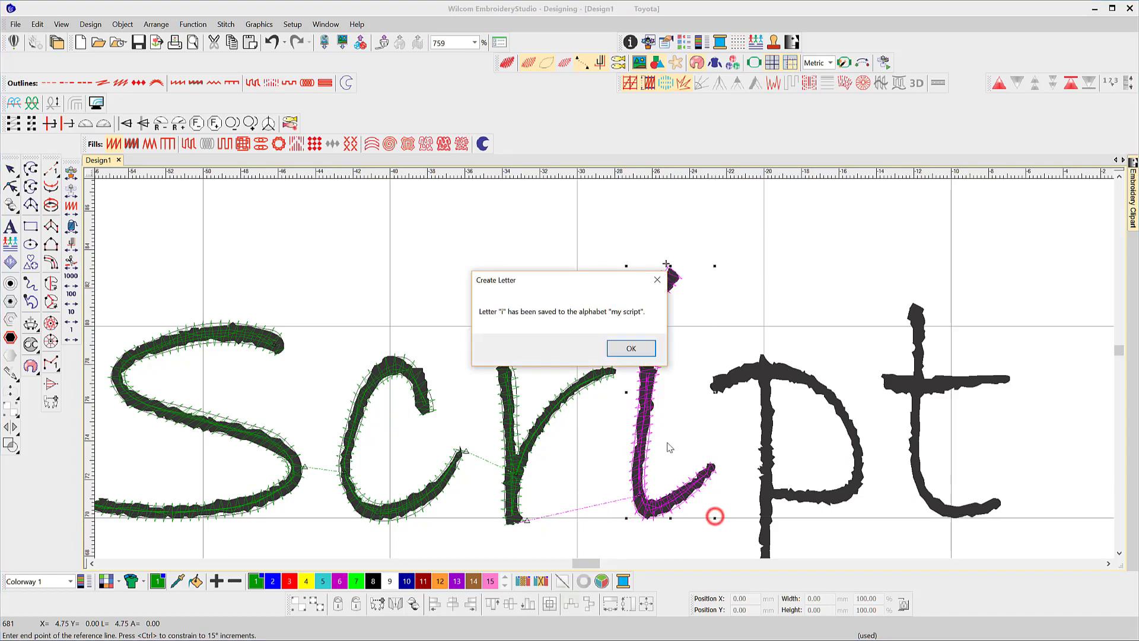
{"action": "left_click", "coordinate": [634, 349]}
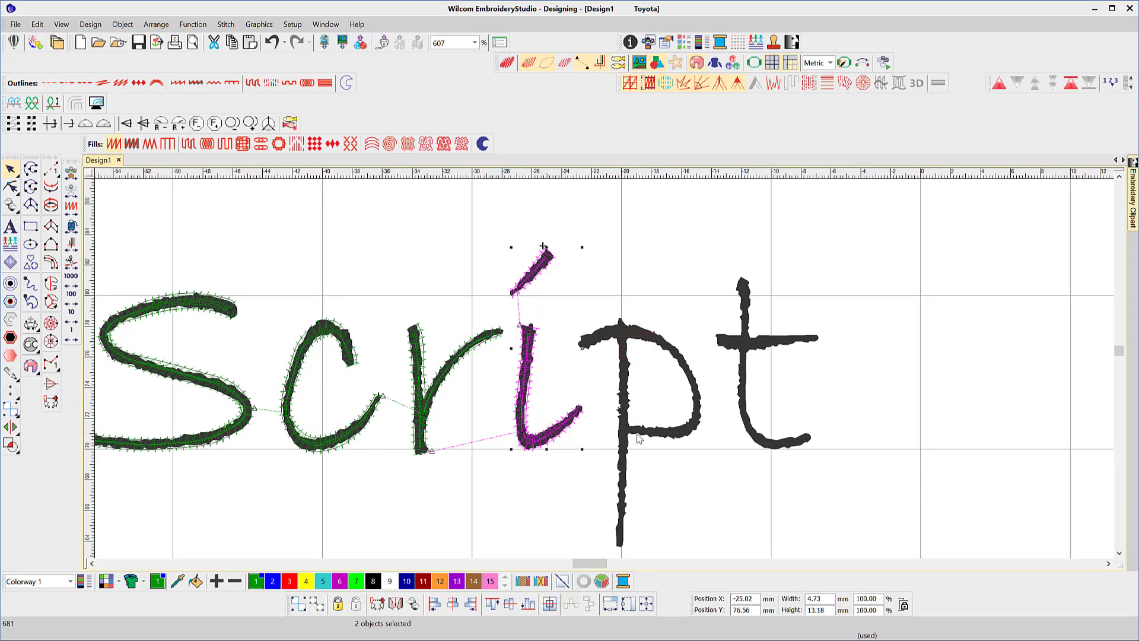
{"action": "scroll", "coordinate": [639, 438], "scroll_direction": "down", "scroll_amount": 1}
{"action": "scroll", "coordinate": [639, 442], "scroll_direction": "up", "scroll_amount": 2}
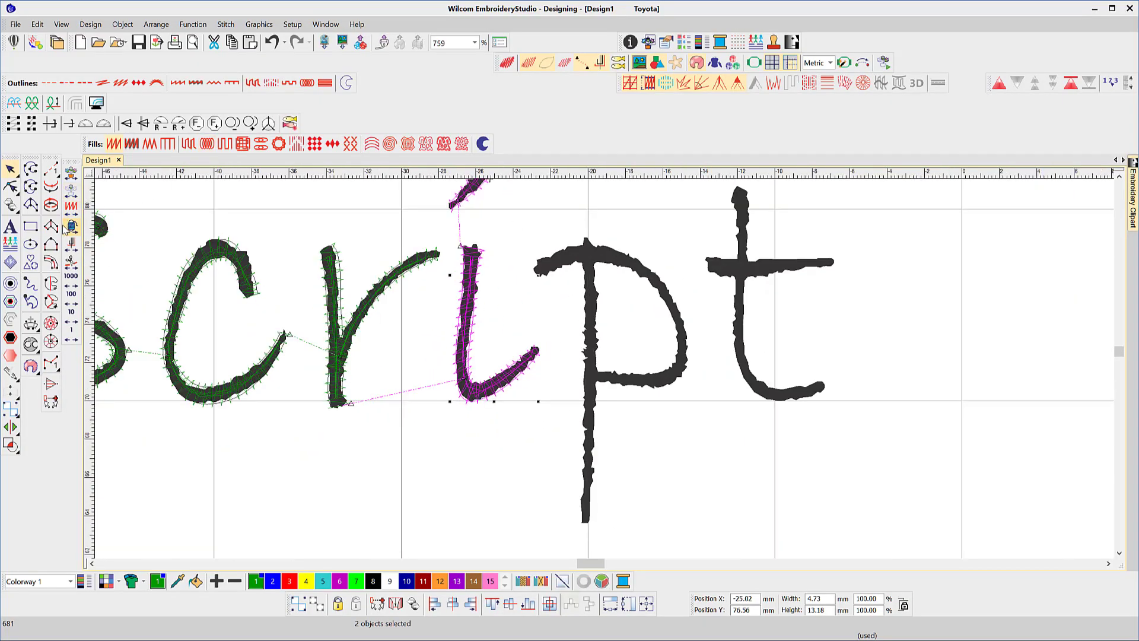
Digitize the p's stem as a straight satin column.
{"action": "left_click", "coordinate": [51, 226]}
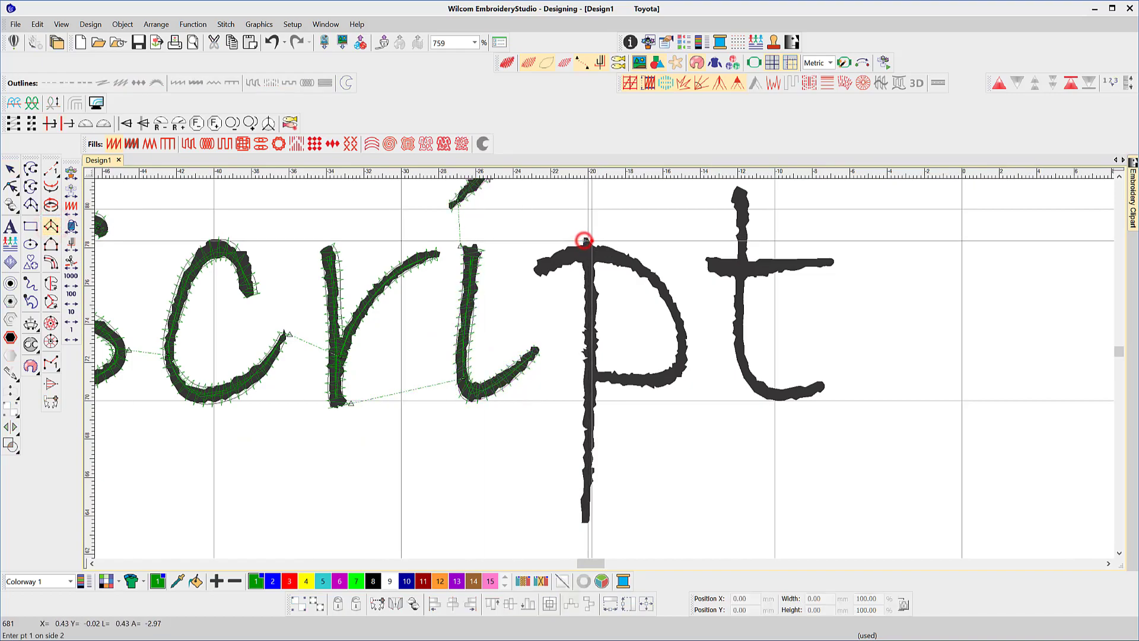
{"action": "left_click", "coordinate": [592, 241]}
{"action": "left_click", "coordinate": [583, 267]}
{"action": "left_click", "coordinate": [596, 265]}
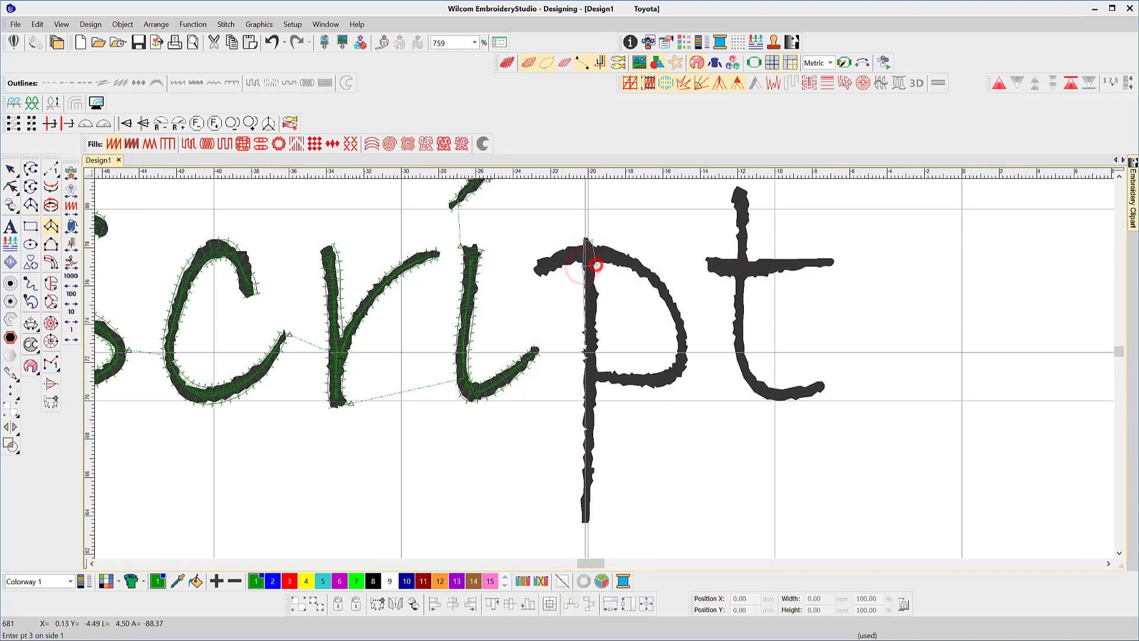
{"action": "left_click", "coordinate": [595, 400]}
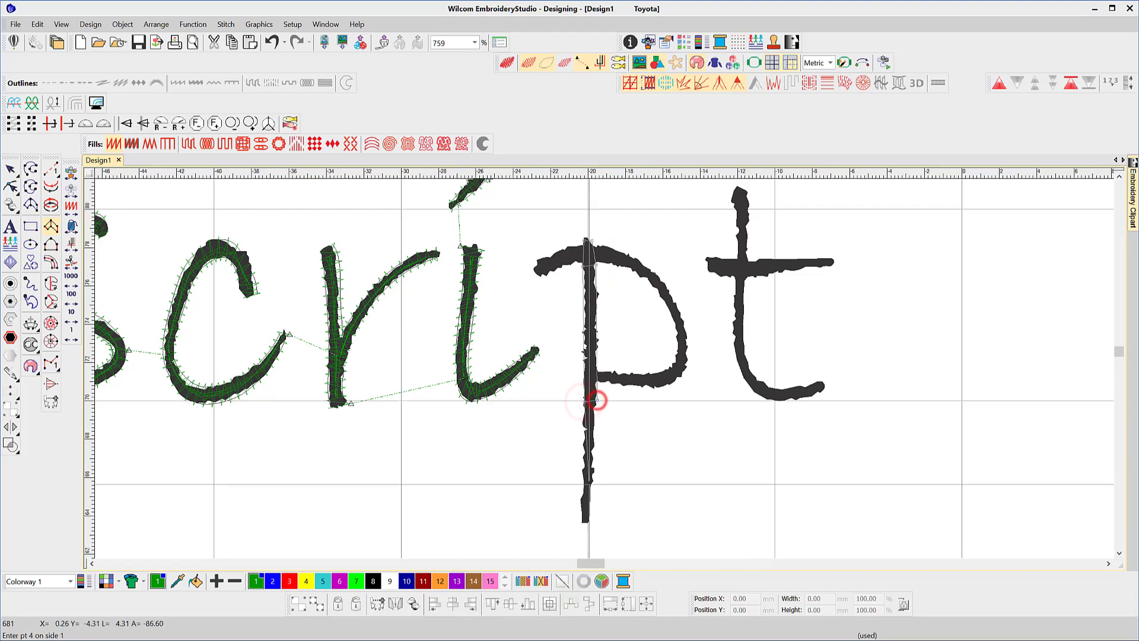
{"action": "left_click", "coordinate": [588, 493]}
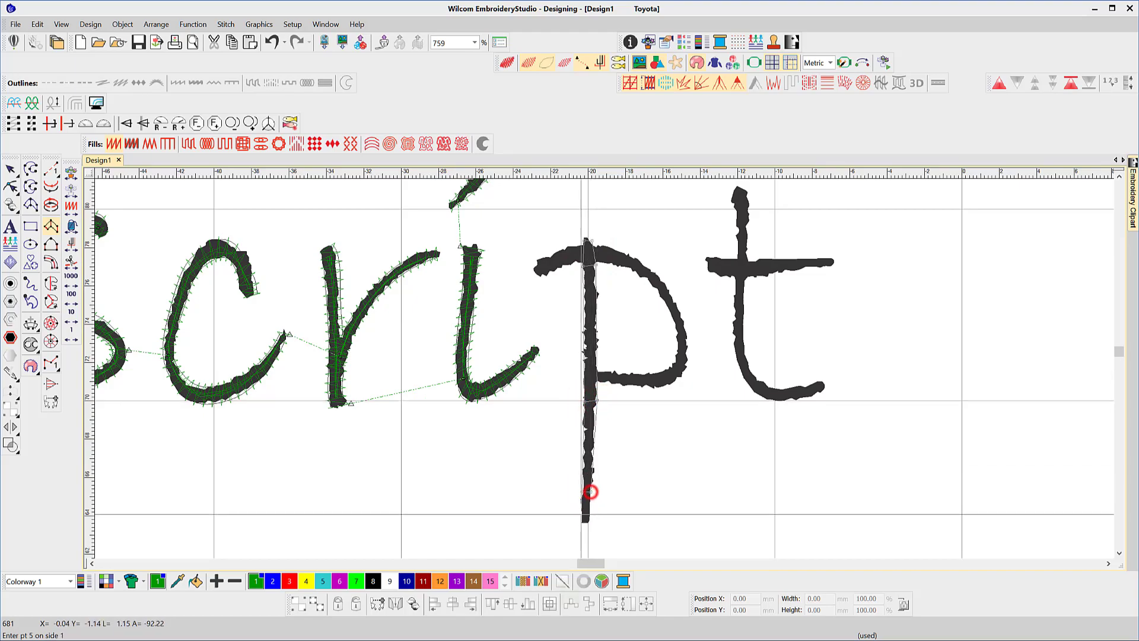
{"action": "left_click", "coordinate": [591, 521]}
{"action": "key", "text": "Return"}
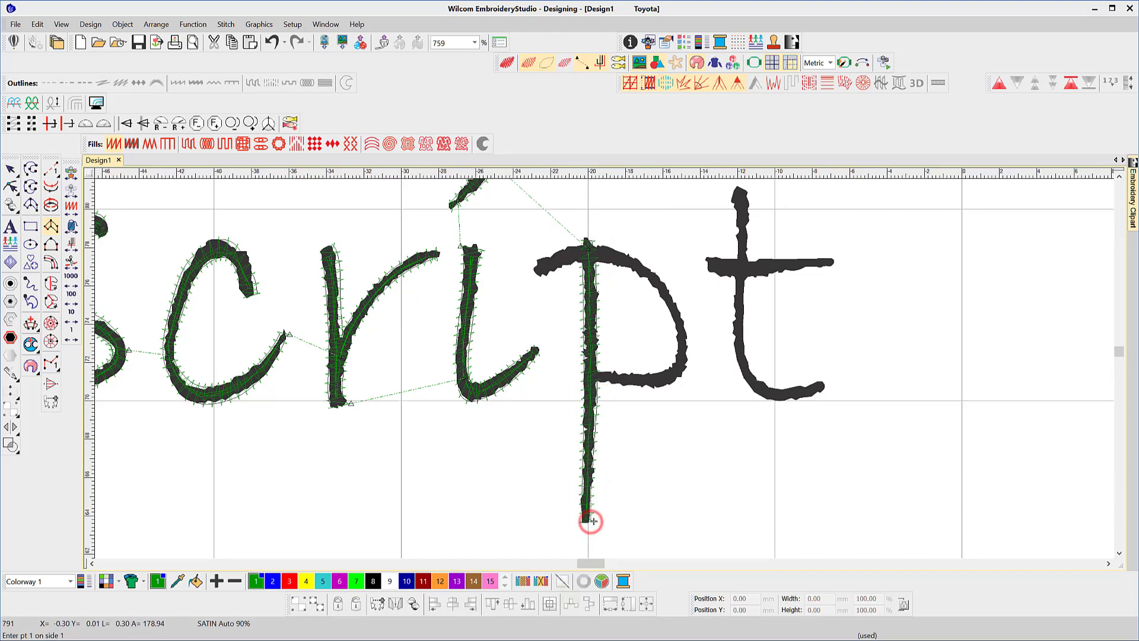
Digitize the p's curved bowl as a second satin column closing onto the stem.
{"action": "left_click", "coordinate": [540, 276]}
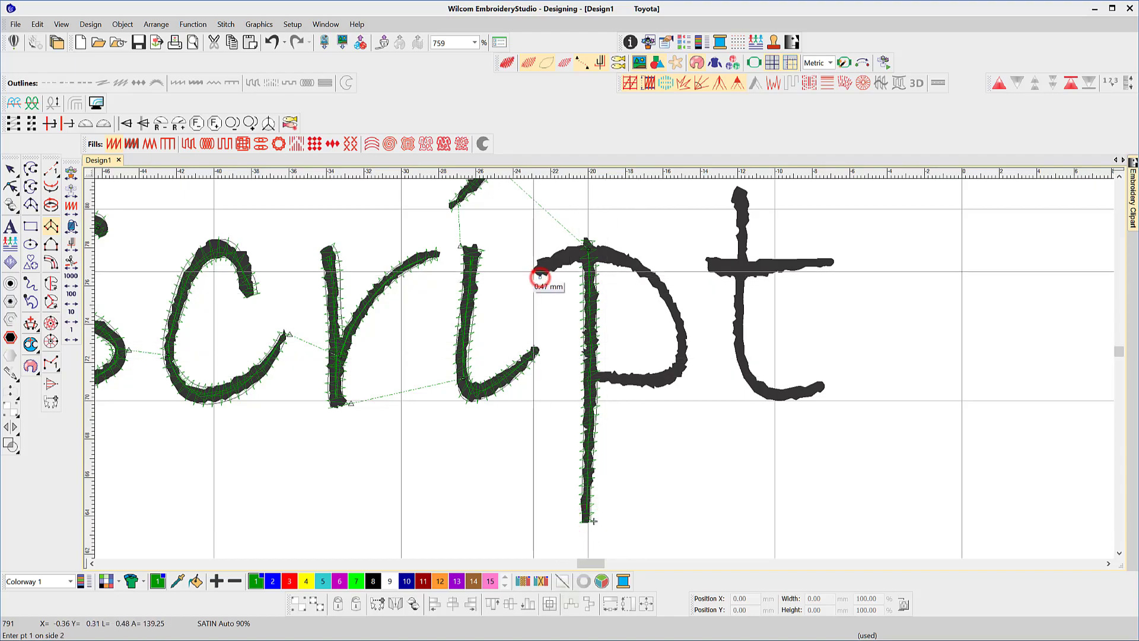
{"action": "left_click", "coordinate": [534, 272]}
{"action": "right_click", "coordinate": [568, 263]}
{"action": "right_click", "coordinate": [562, 251]}
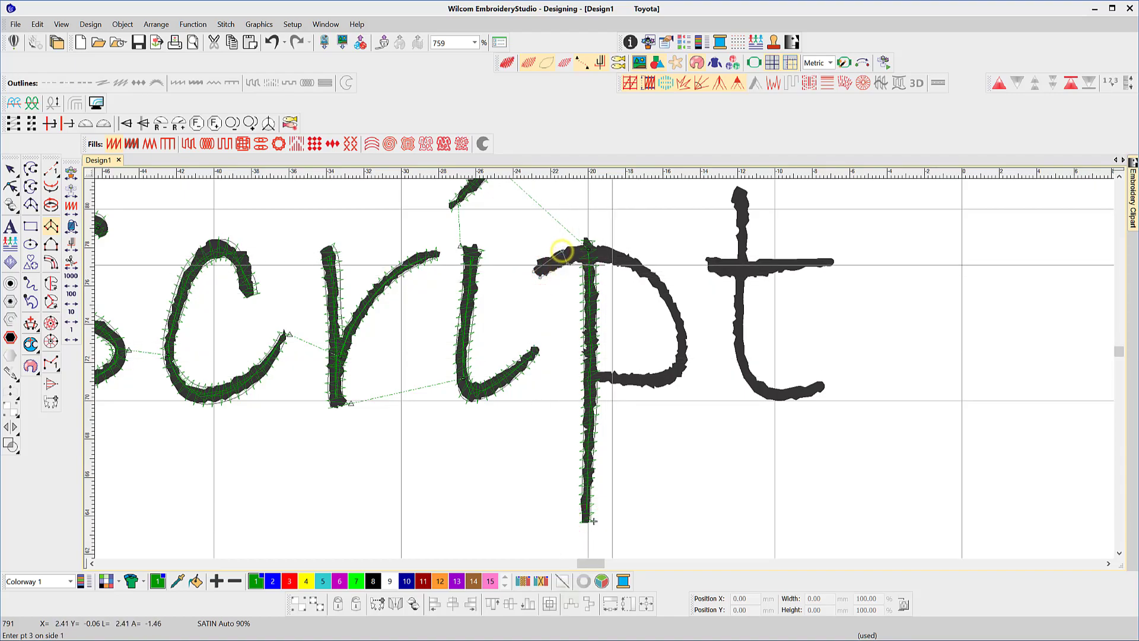
{"action": "right_click", "coordinate": [614, 264]}
{"action": "right_click", "coordinate": [617, 251]}
{"action": "right_click", "coordinate": [645, 280]}
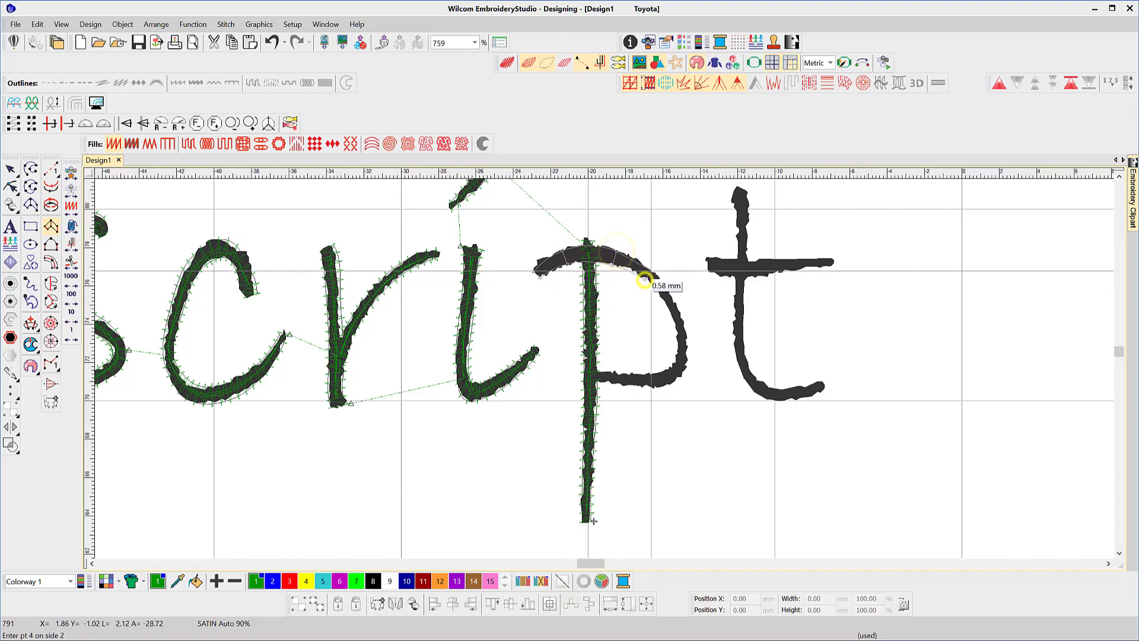
{"action": "right_click", "coordinate": [651, 271]}
{"action": "right_click", "coordinate": [673, 320]}
{"action": "right_click", "coordinate": [683, 315]}
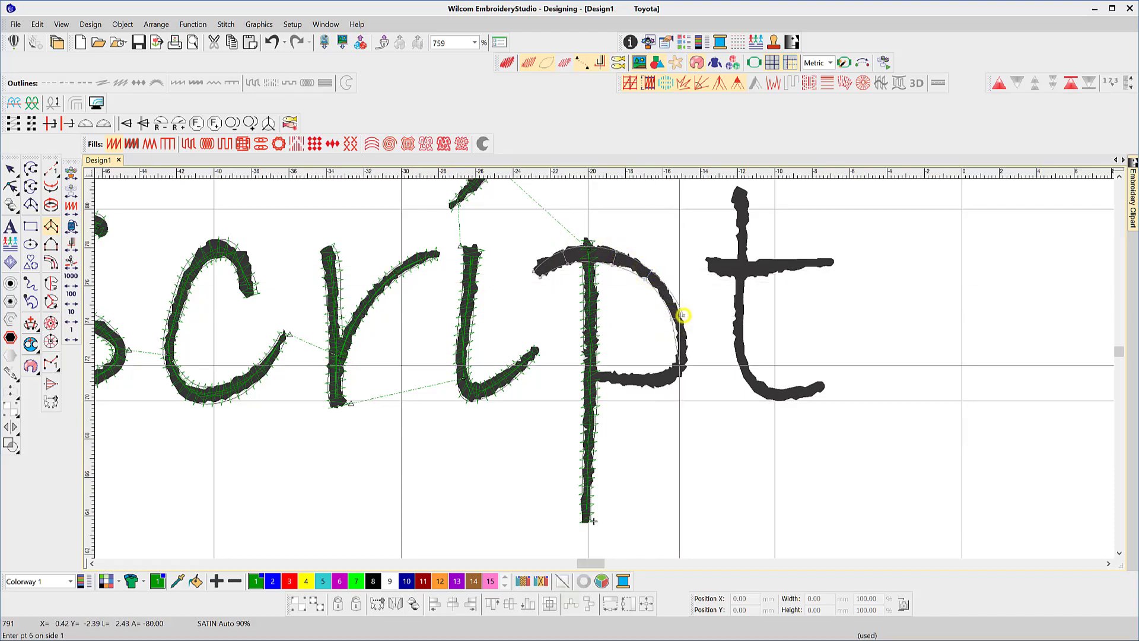
{"action": "right_click", "coordinate": [677, 358]}
{"action": "right_click", "coordinate": [688, 363]}
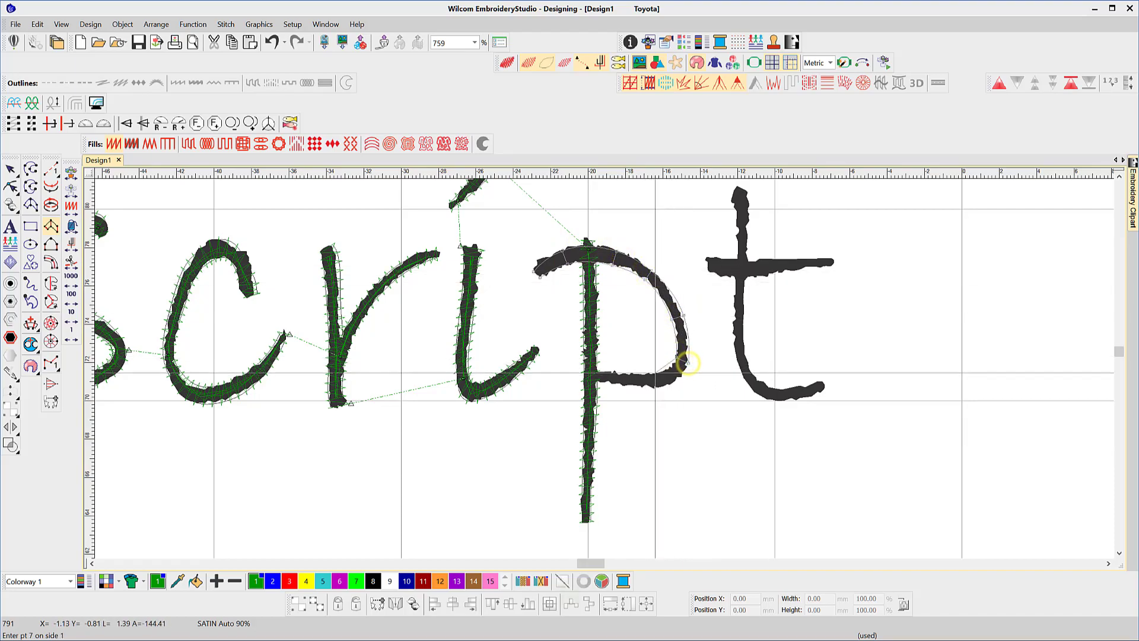
{"action": "left_click", "coordinate": [627, 372]}
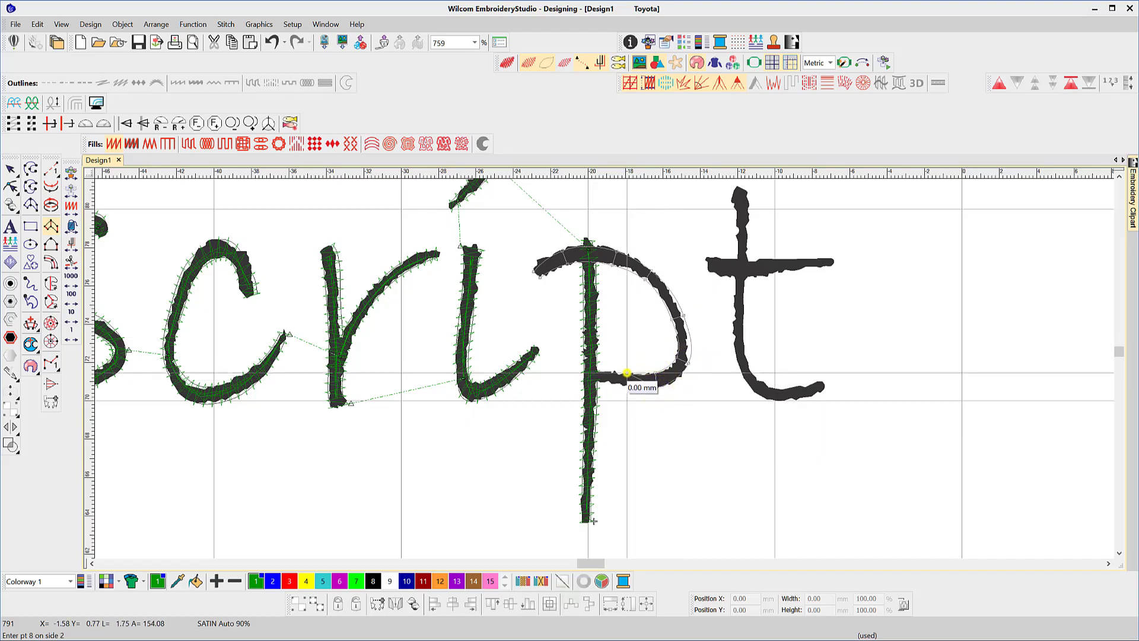
{"action": "left_click", "coordinate": [603, 376]}
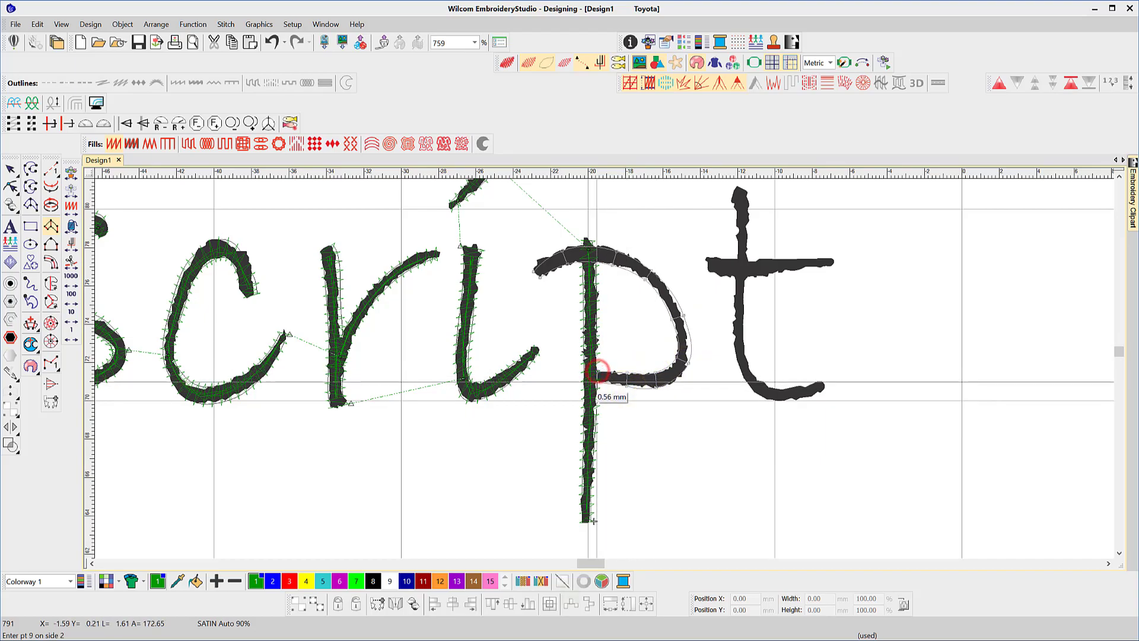
{"action": "left_click", "coordinate": [597, 372]}
{"action": "key", "text": "Return"}
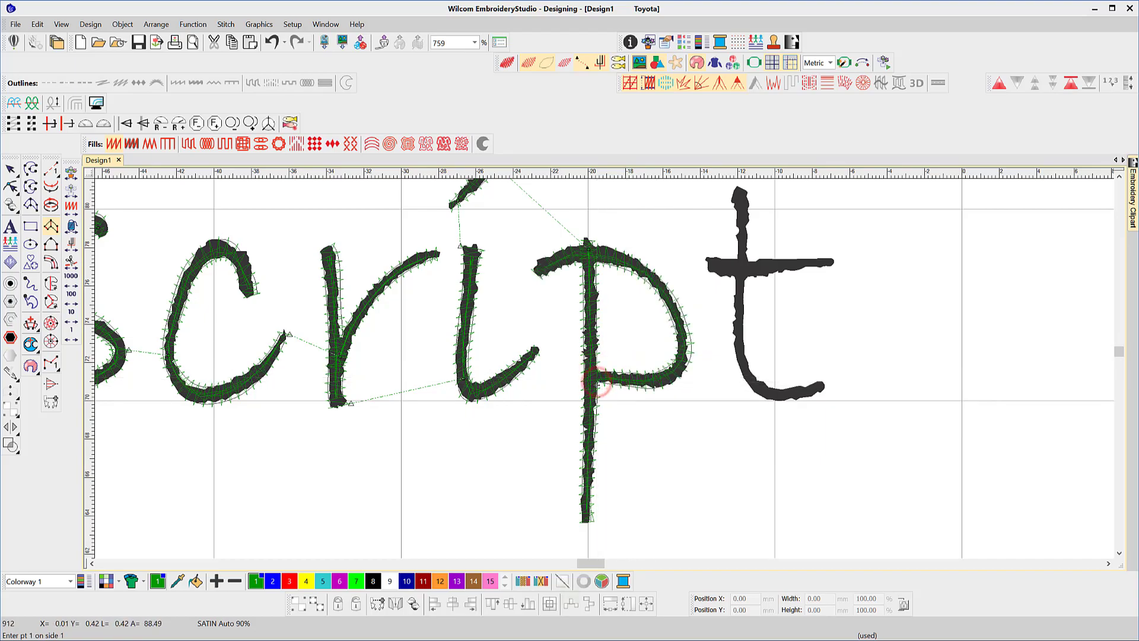
Store both p parts as letter 'p' in my script with a baseline reference line.
{"action": "left_click", "coordinate": [20, 166]}
{"action": "left_click", "coordinate": [116, 23]}
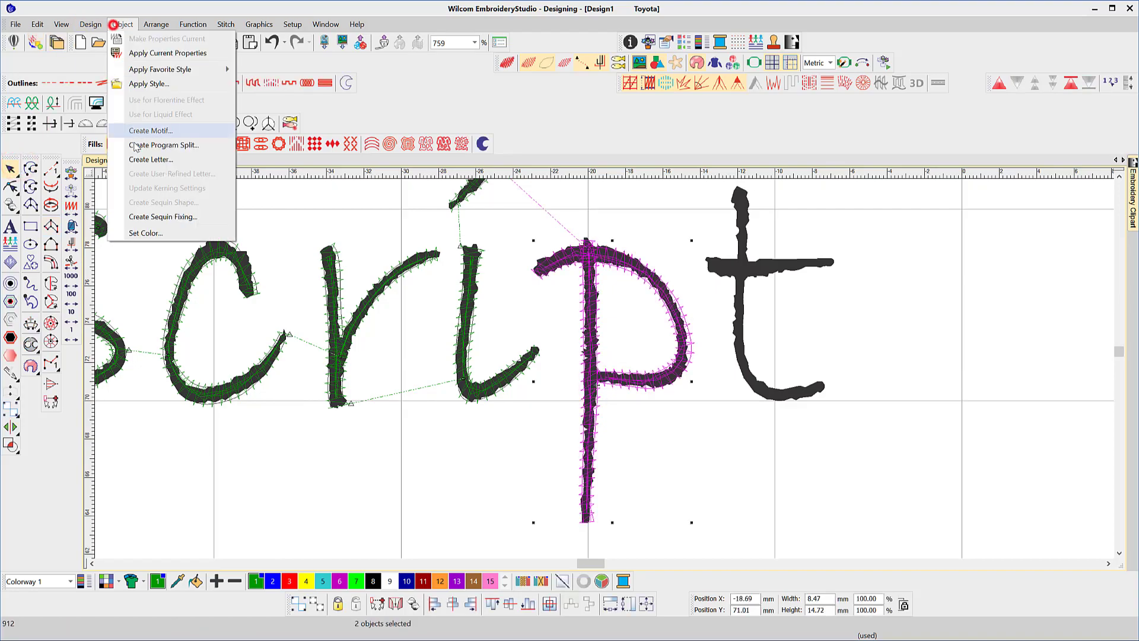
{"action": "left_click", "coordinate": [141, 158]}
{"action": "left_click", "coordinate": [672, 300]}
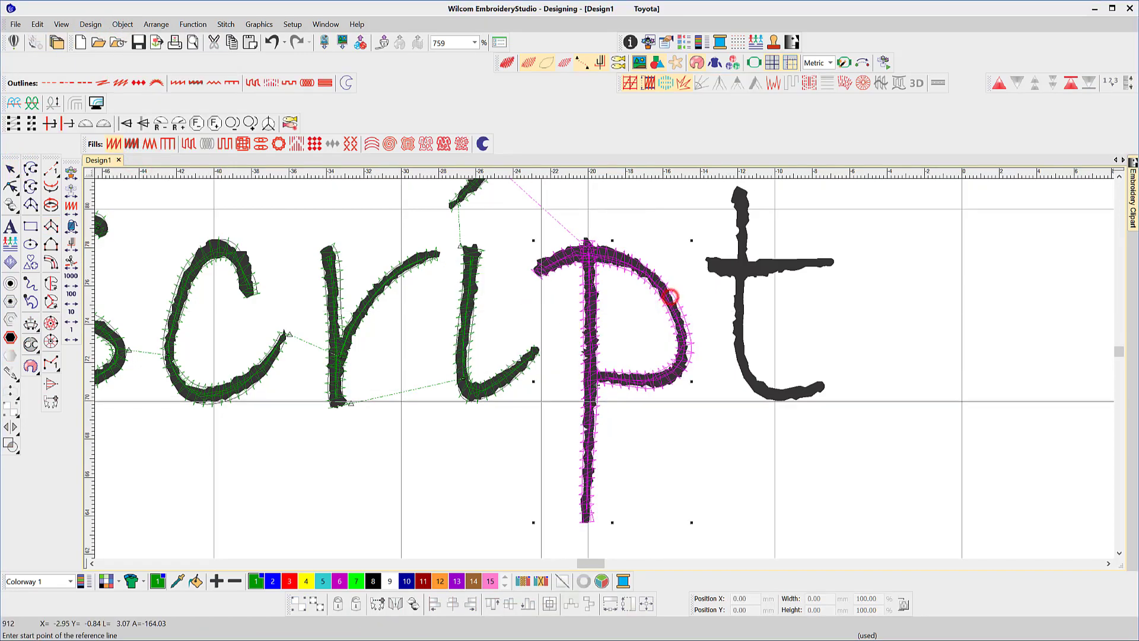
{"action": "left_click", "coordinate": [532, 401]}
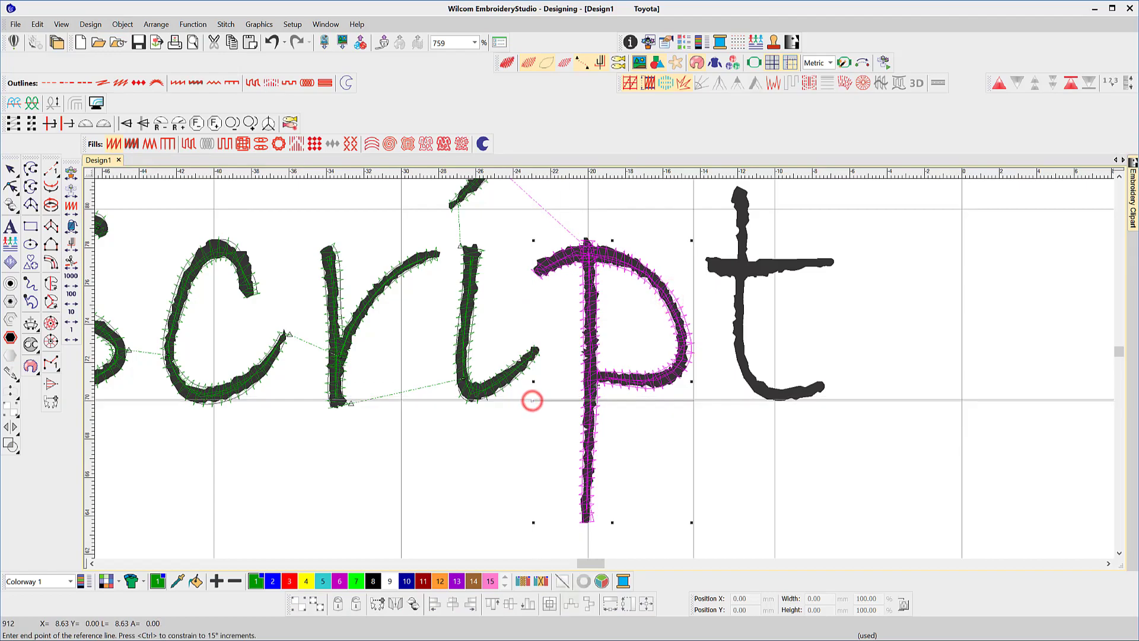
{"action": "left_click", "coordinate": [691, 399]}
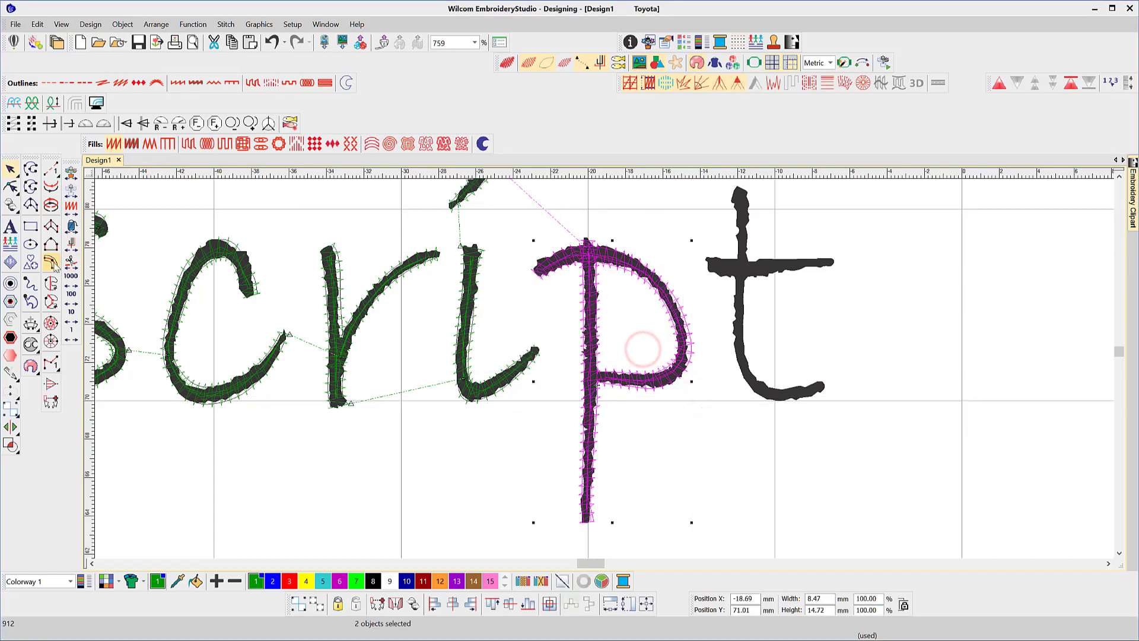
{"action": "left_click", "coordinate": [51, 226]}
Digitize the t's straight stem as a satin column from the top downward.
{"action": "left_click", "coordinate": [734, 188]}
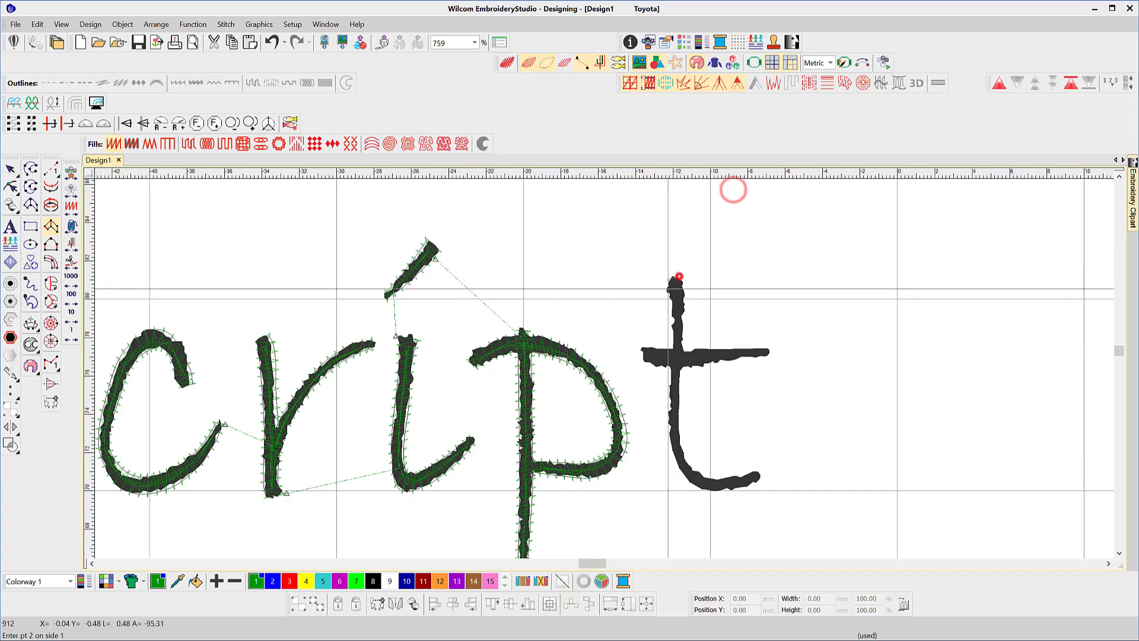
{"action": "left_click", "coordinate": [668, 294]}
{"action": "left_click", "coordinate": [686, 288]}
{"action": "left_click", "coordinate": [671, 317]}
{"action": "left_click", "coordinate": [683, 315]}
{"action": "left_click", "coordinate": [671, 353]}
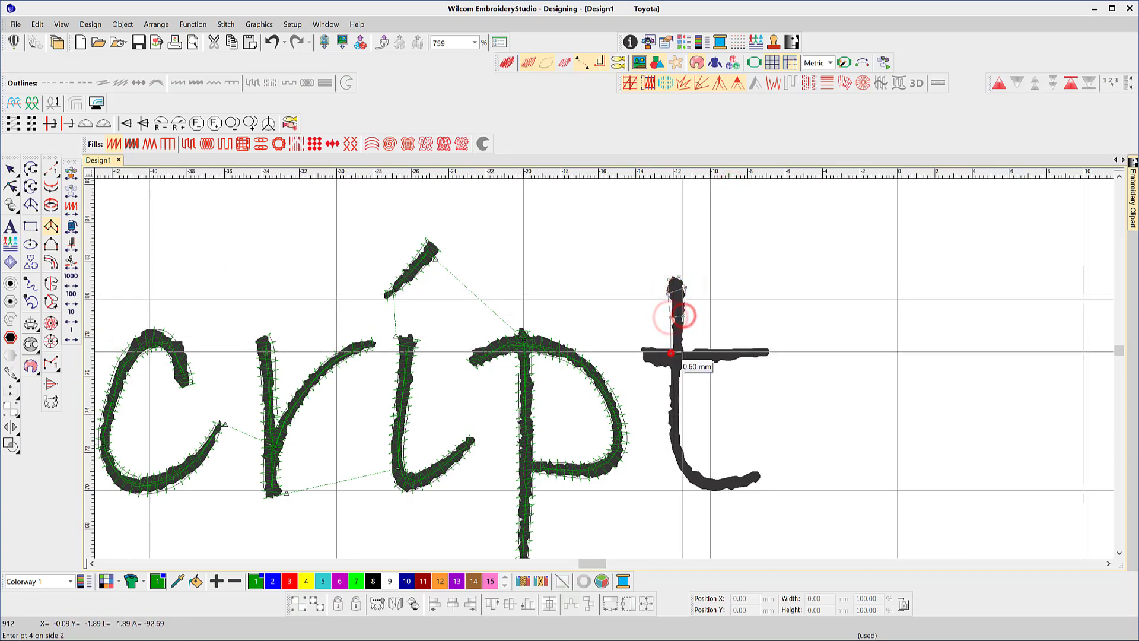
{"action": "left_click", "coordinate": [671, 354]}
{"action": "left_click", "coordinate": [676, 389]}
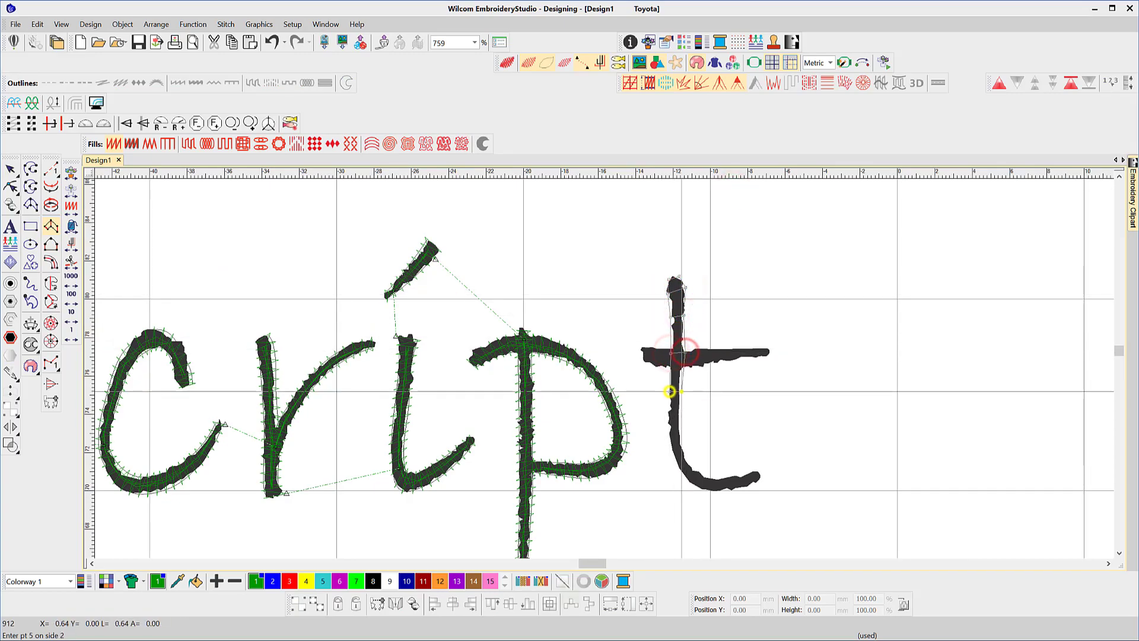
Carry the stem column around the t's curved bottom and tail, then finish it.
{"action": "left_click", "coordinate": [673, 457]}
{"action": "left_click", "coordinate": [703, 475]}
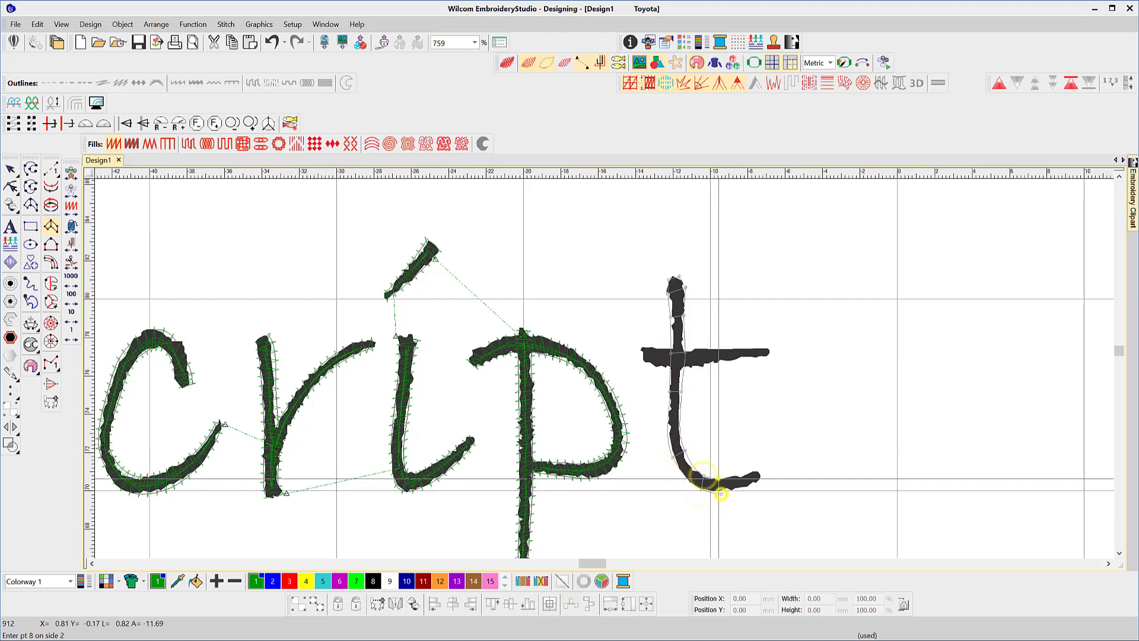
{"action": "right_click", "coordinate": [719, 479]}
{"action": "right_click", "coordinate": [745, 488]}
{"action": "right_click", "coordinate": [744, 474]}
{"action": "left_click", "coordinate": [762, 476]}
{"action": "left_click", "coordinate": [757, 467]}
{"action": "key", "text": "Return"}
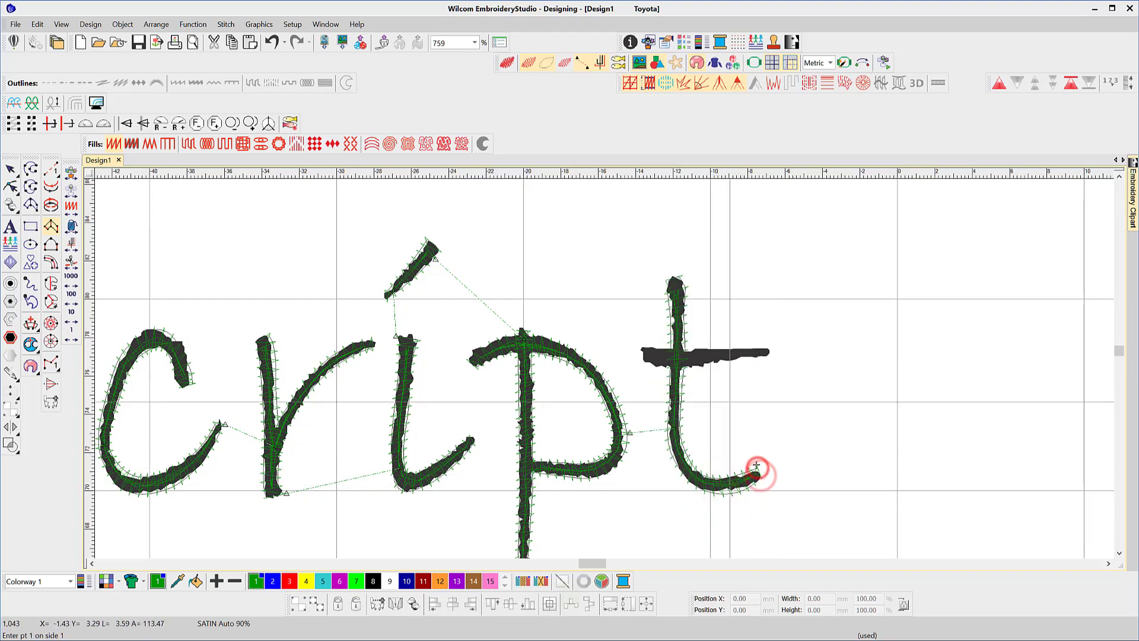
Digitize the t's crossbar as a separate satin column.
{"action": "left_click", "coordinate": [643, 351]}
{"action": "left_click", "coordinate": [643, 363]}
{"action": "left_click", "coordinate": [671, 349]}
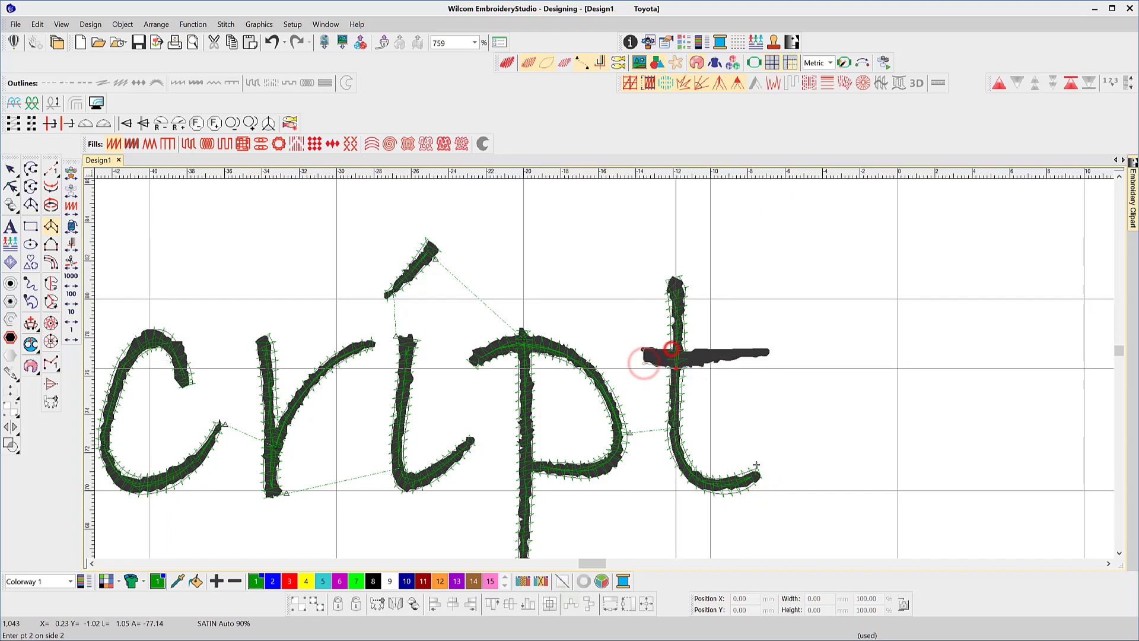
{"action": "left_click", "coordinate": [676, 367]}
{"action": "left_click", "coordinate": [734, 350]}
{"action": "left_click", "coordinate": [737, 360]}
{"action": "left_click", "coordinate": [770, 348]}
{"action": "left_click", "coordinate": [769, 356]}
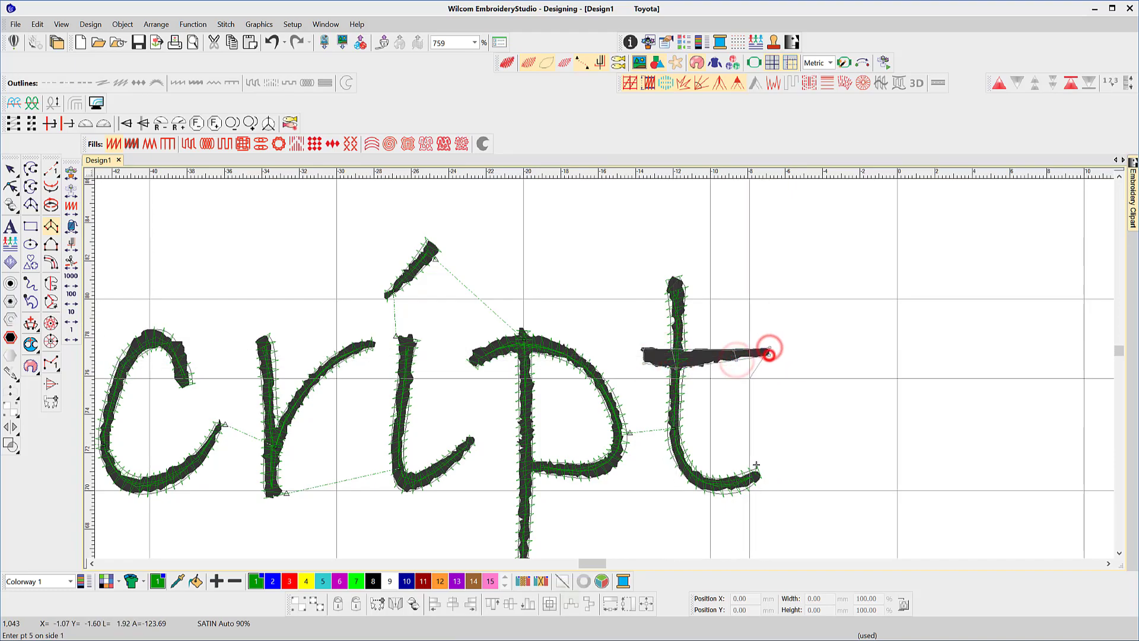
{"action": "key", "text": "Return"}
Save the stem and crossbar as letter t in 'my script' with a baseline reference line.
{"action": "key", "text": "Escape"}
{"action": "left_click", "coordinate": [674, 287], "text": "ctrl"}
{"action": "left_click", "coordinate": [117, 24]}
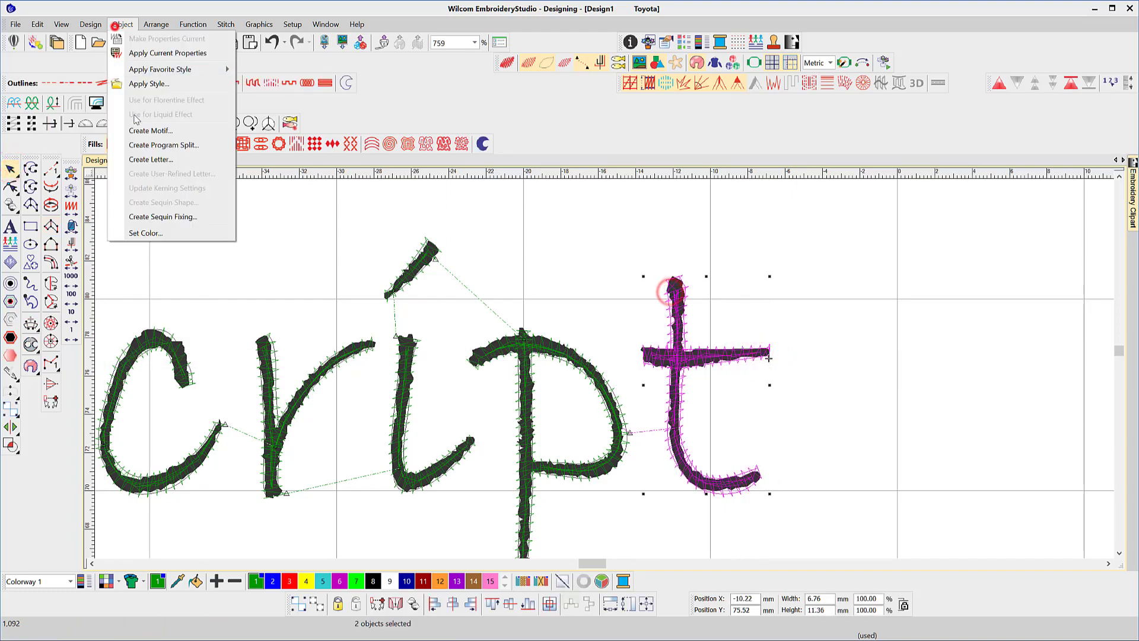
{"action": "left_click", "coordinate": [144, 159]}
{"action": "left_click", "coordinate": [674, 293]}
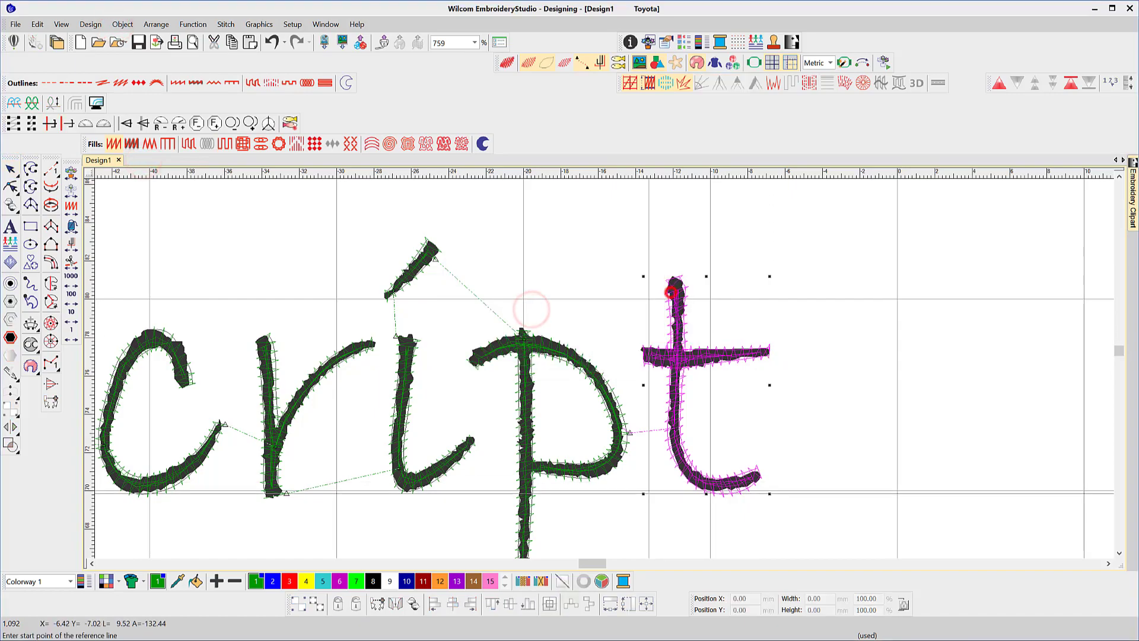
{"action": "left_click", "coordinate": [644, 491]}
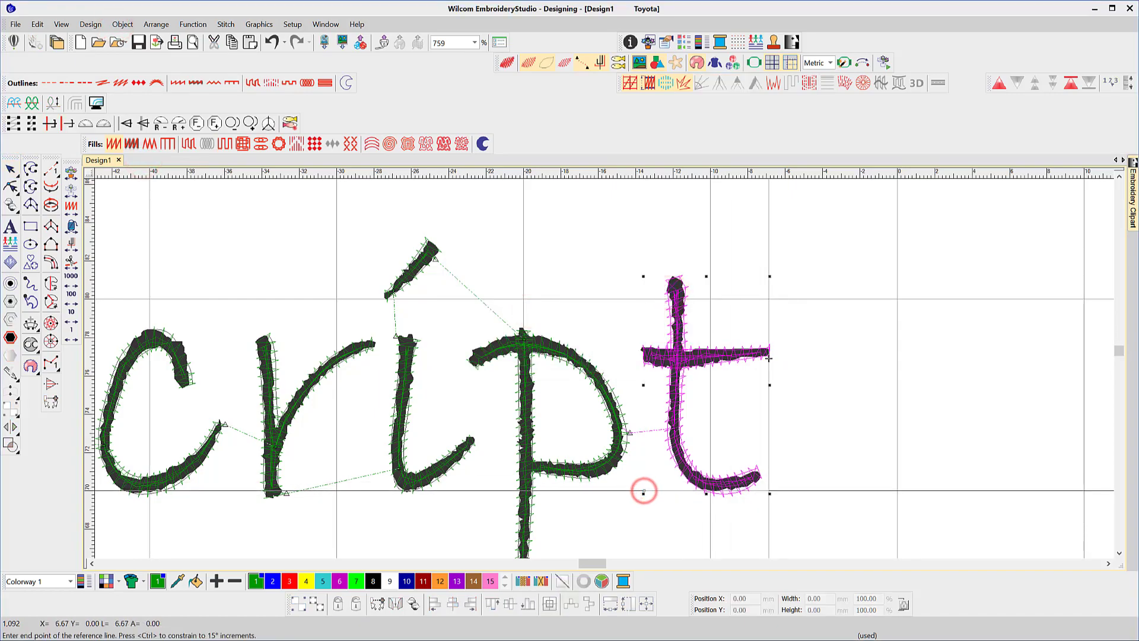
{"action": "left_click", "coordinate": [768, 491]}
{"action": "left_click", "coordinate": [636, 350]}
Place a 'Script' lettering object in the 'my script' alphabet below the hand-digitized word.
{"action": "key", "text": "a"}
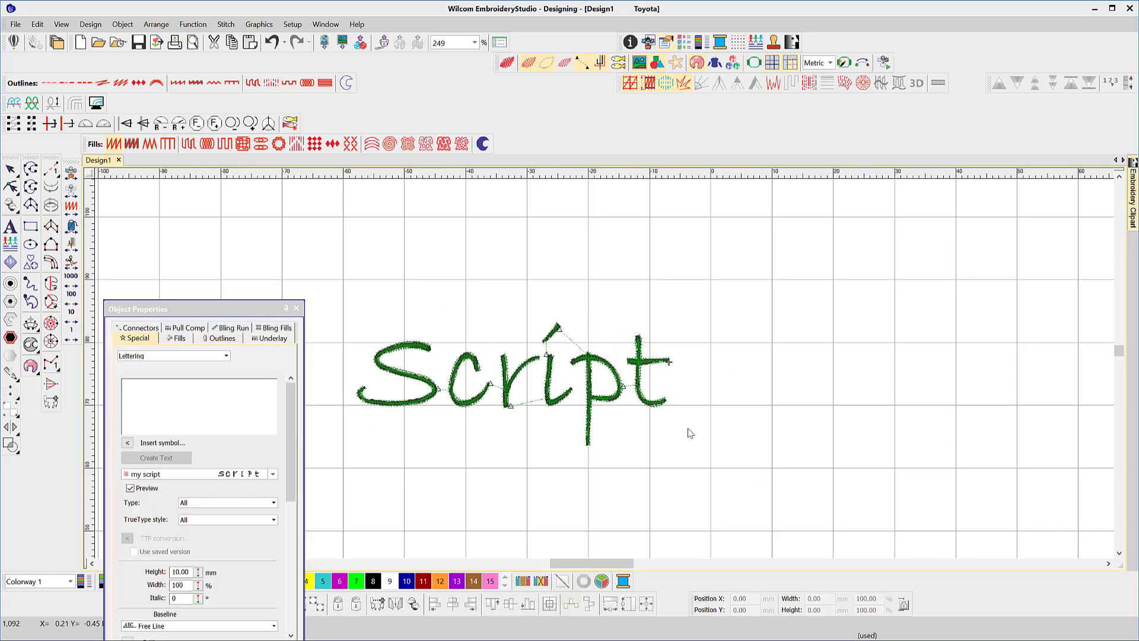
{"action": "left_click_drag", "start_coordinate": [268, 319], "coordinate": [894, 197]}
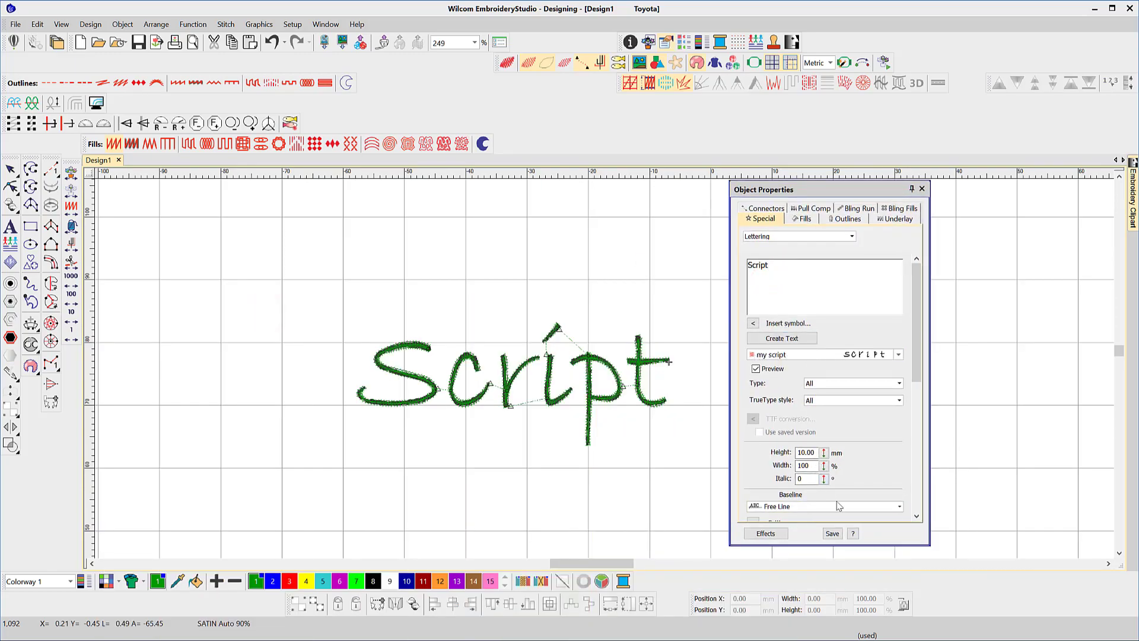
{"action": "left_click", "coordinate": [802, 339]}
{"action": "left_click", "coordinate": [479, 506]}
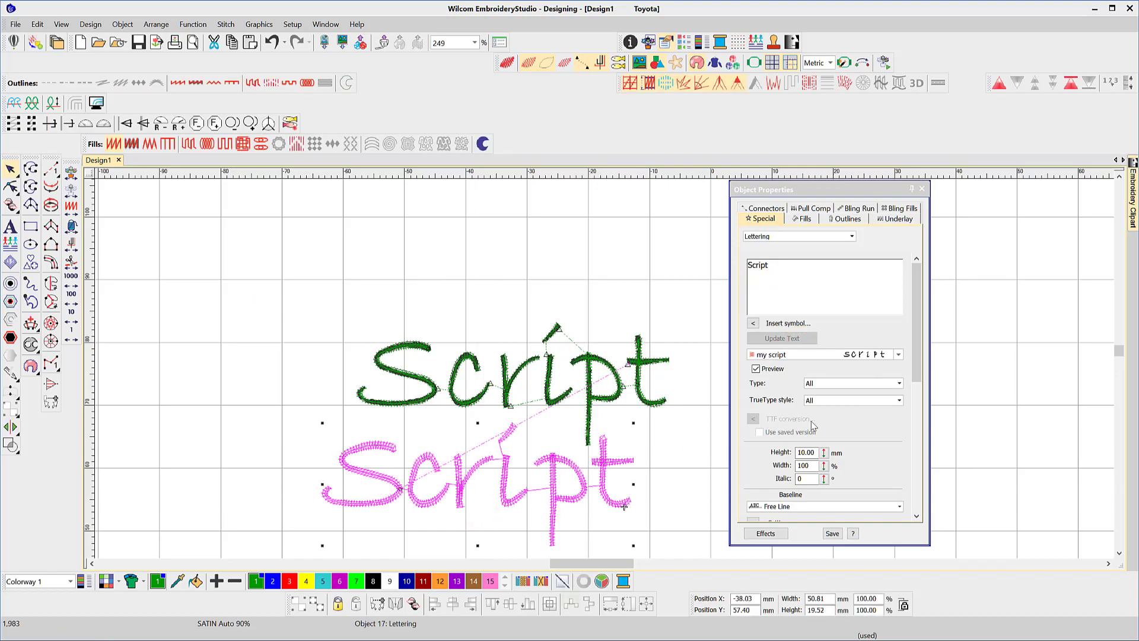
{"action": "left_click", "coordinate": [10, 187]}
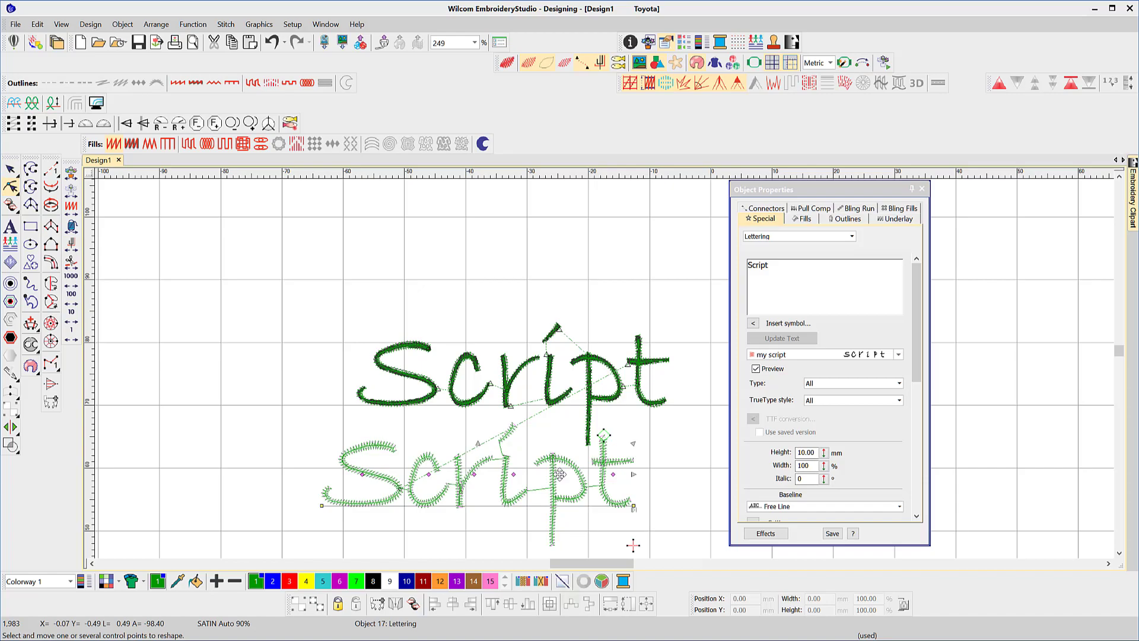